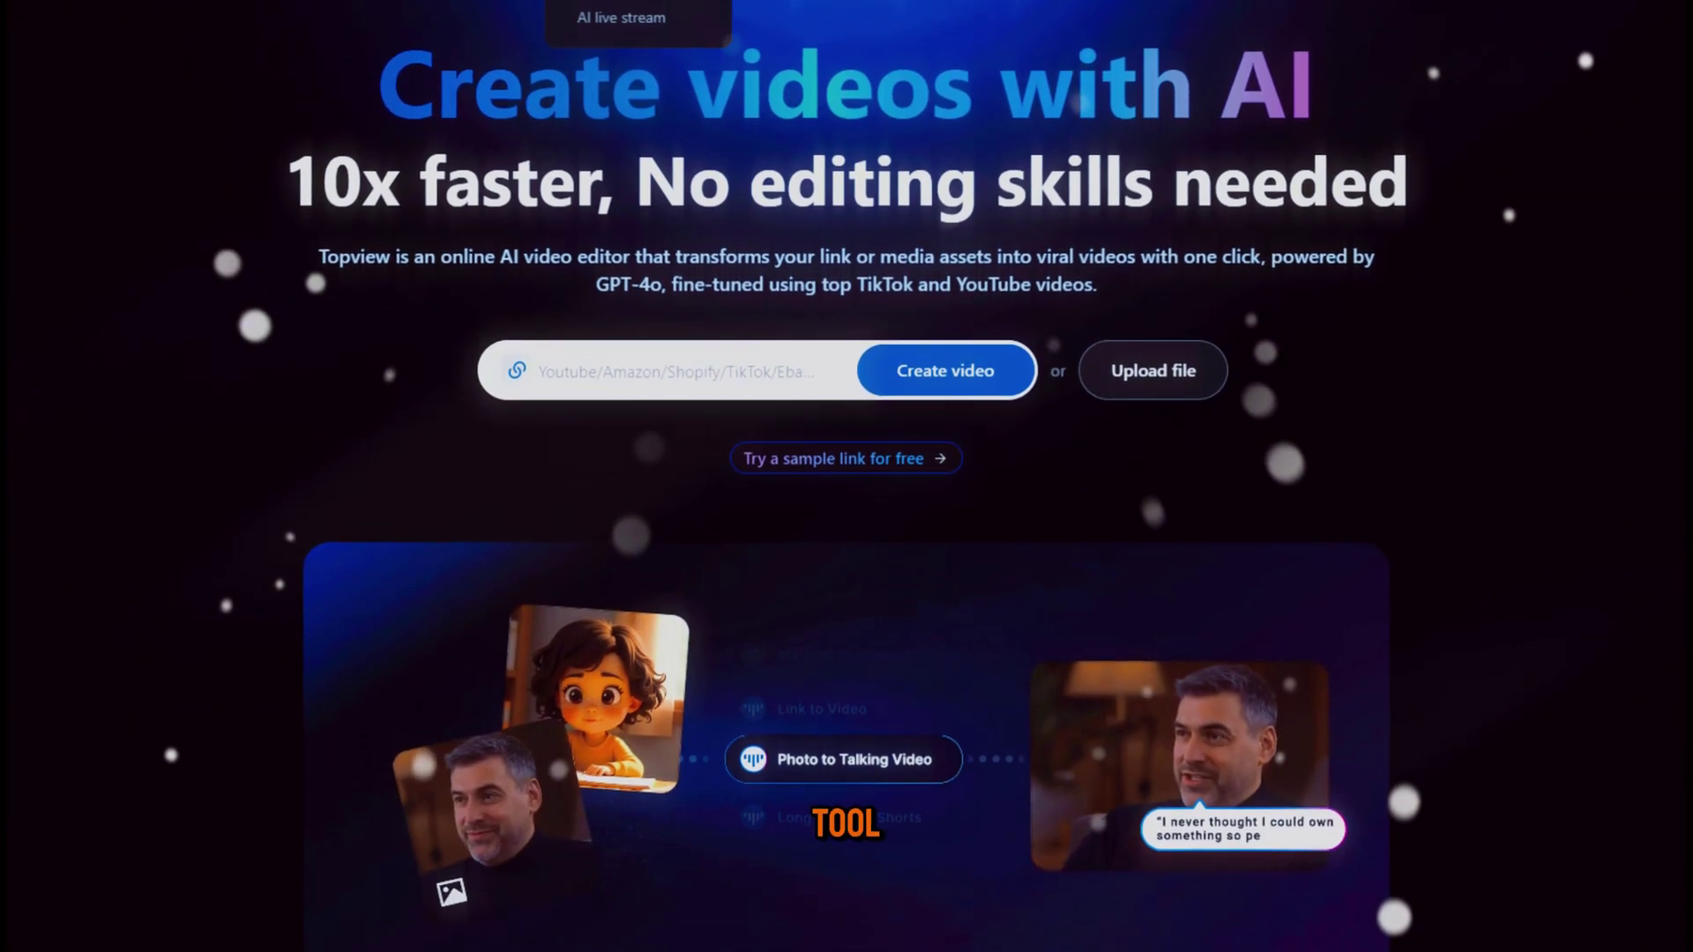
# - Scroll through the Topview landing page and dashboard to the Popular tools list
pyautogui.scroll(-7, 847, 476)
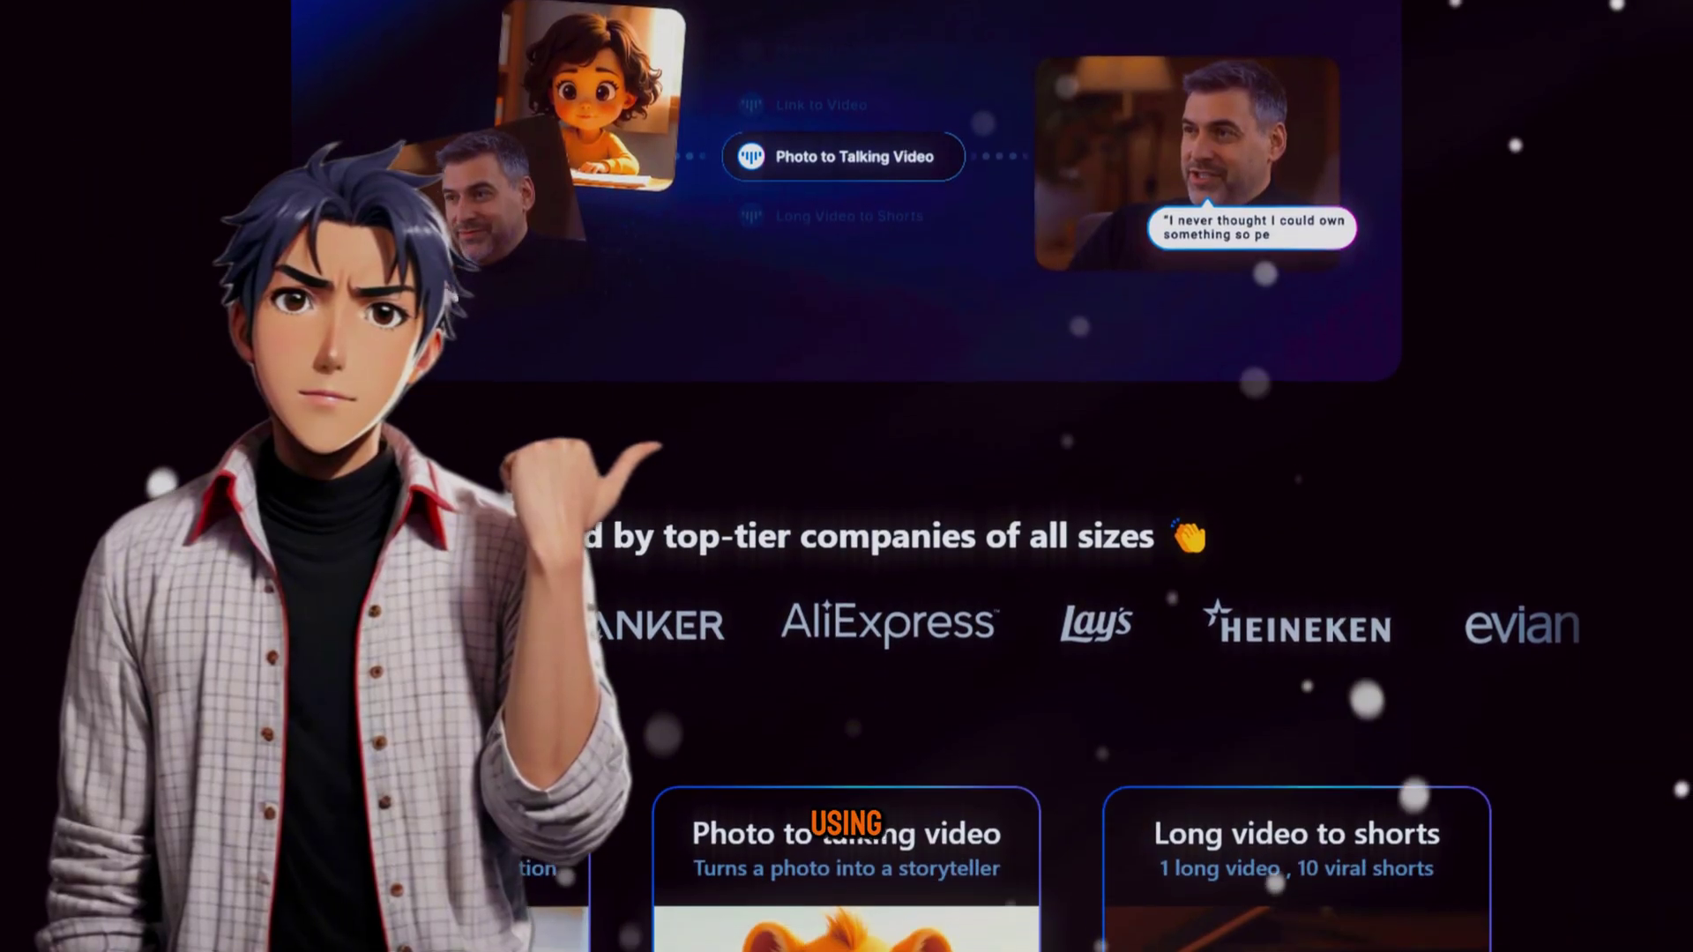
pyautogui.scroll(-2, 846, 476)
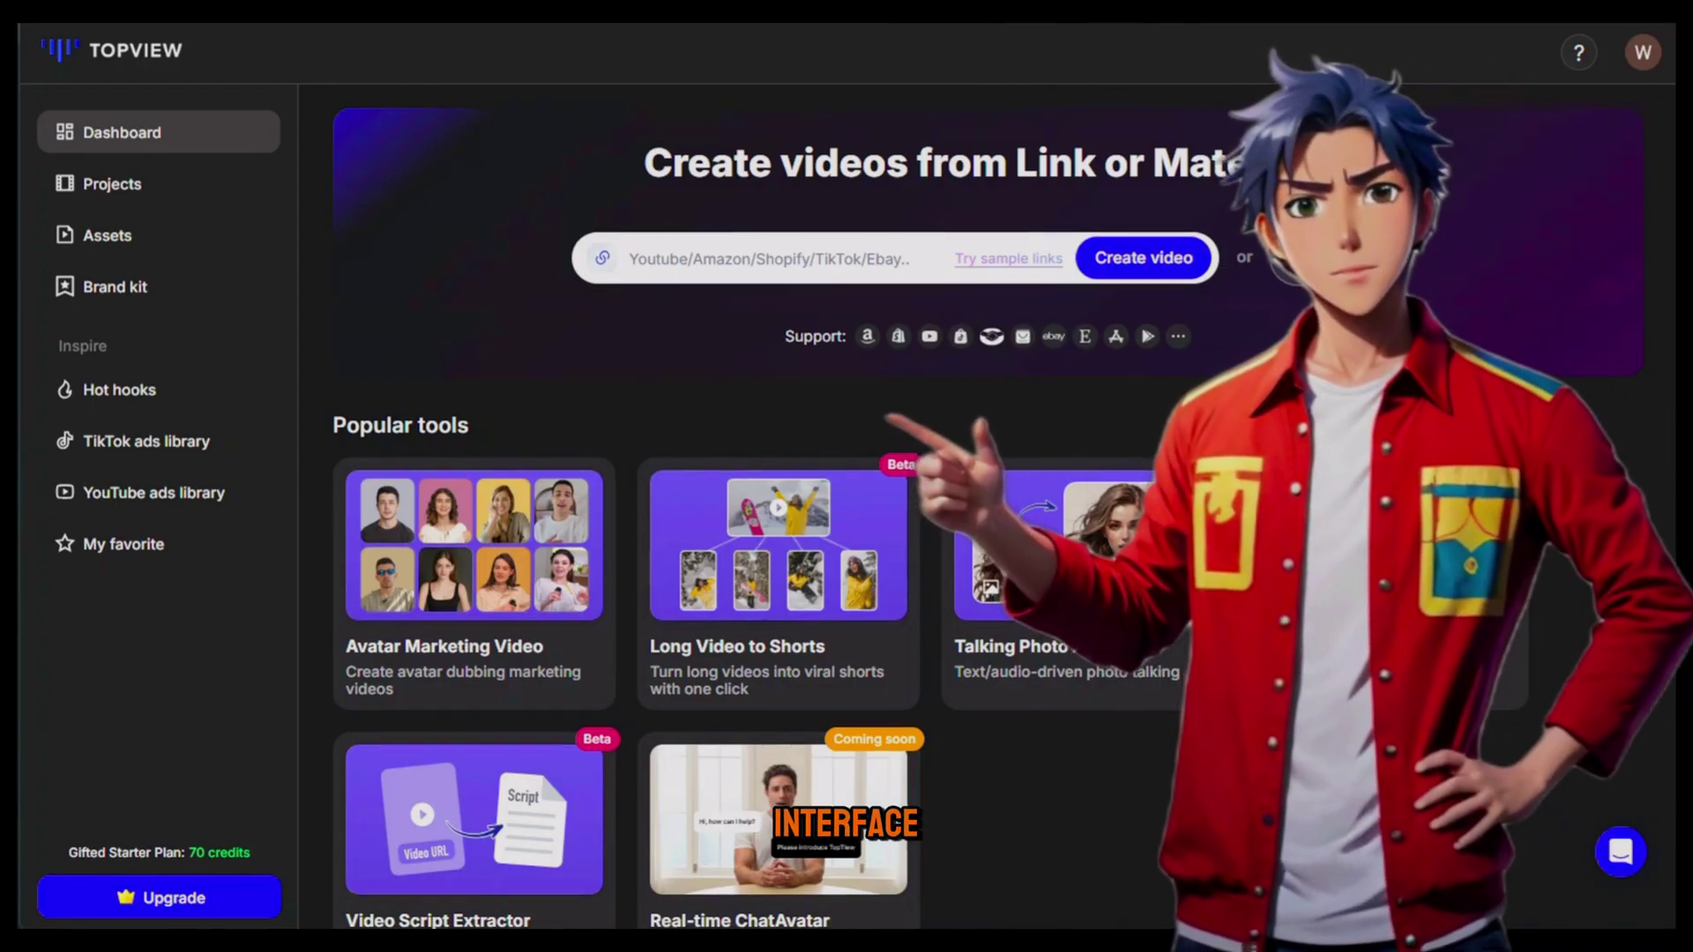
pyautogui.scroll(-5, 1310, 705)
pyautogui.scroll(5, 1210, 679)
pyautogui.scroll(-2, 1146, 750)
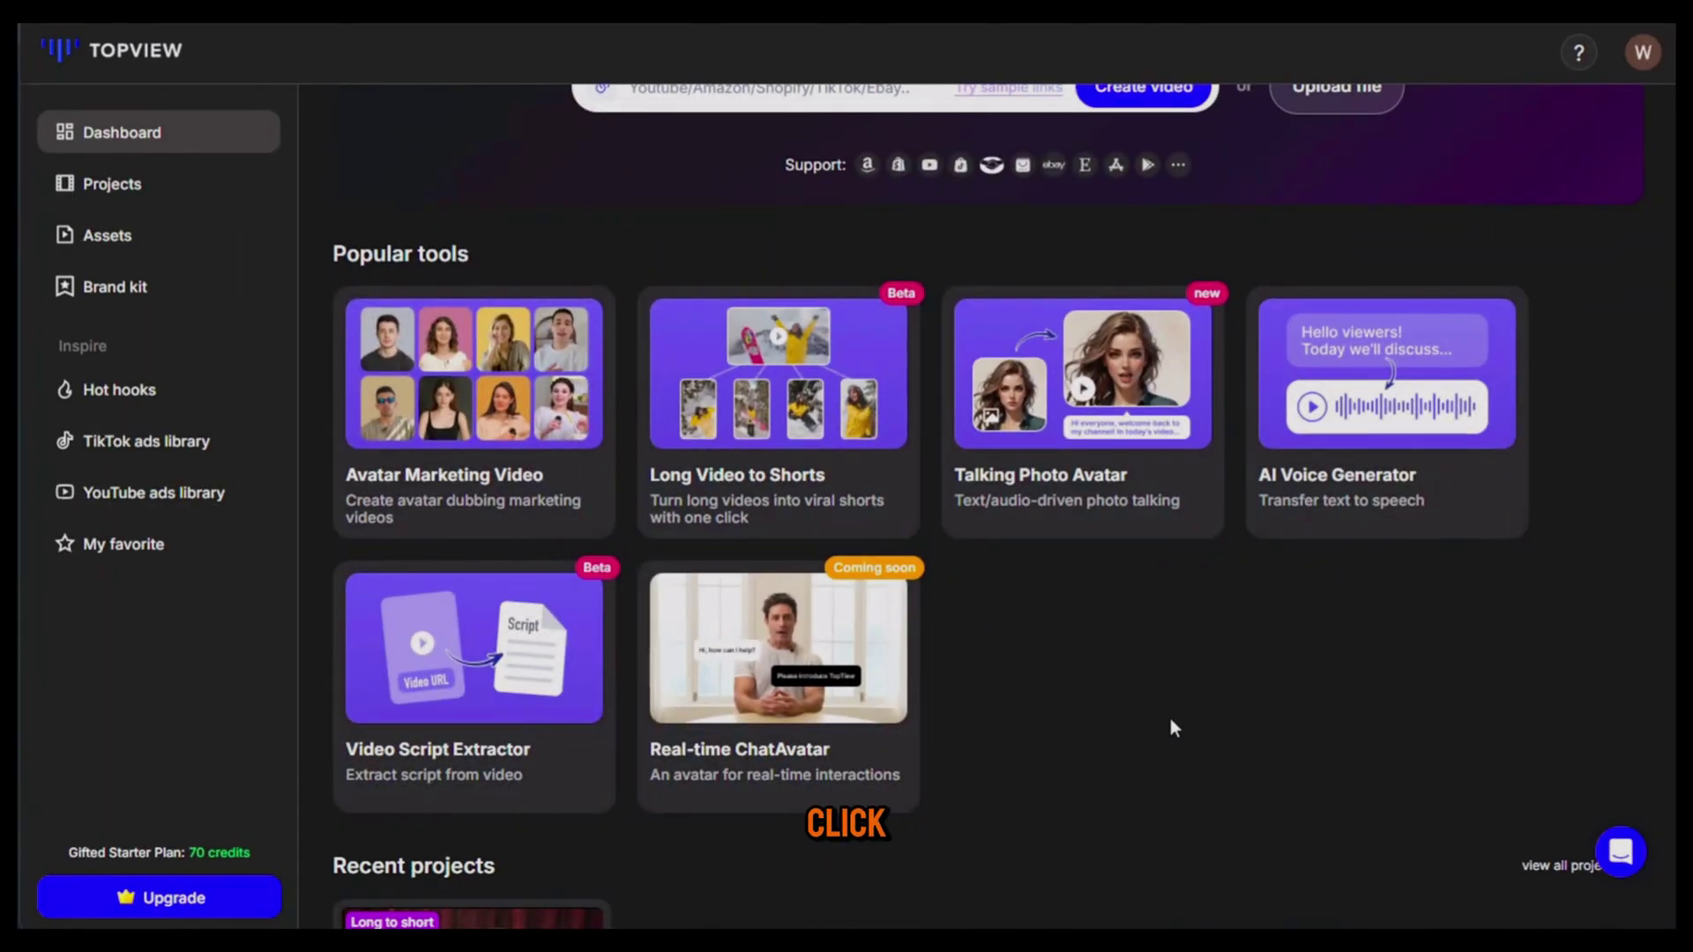
# - Start an Avatar Marketing Video with Anna in the bathroom as the avatar, at 9:16 in English
pyautogui.click(514, 398)
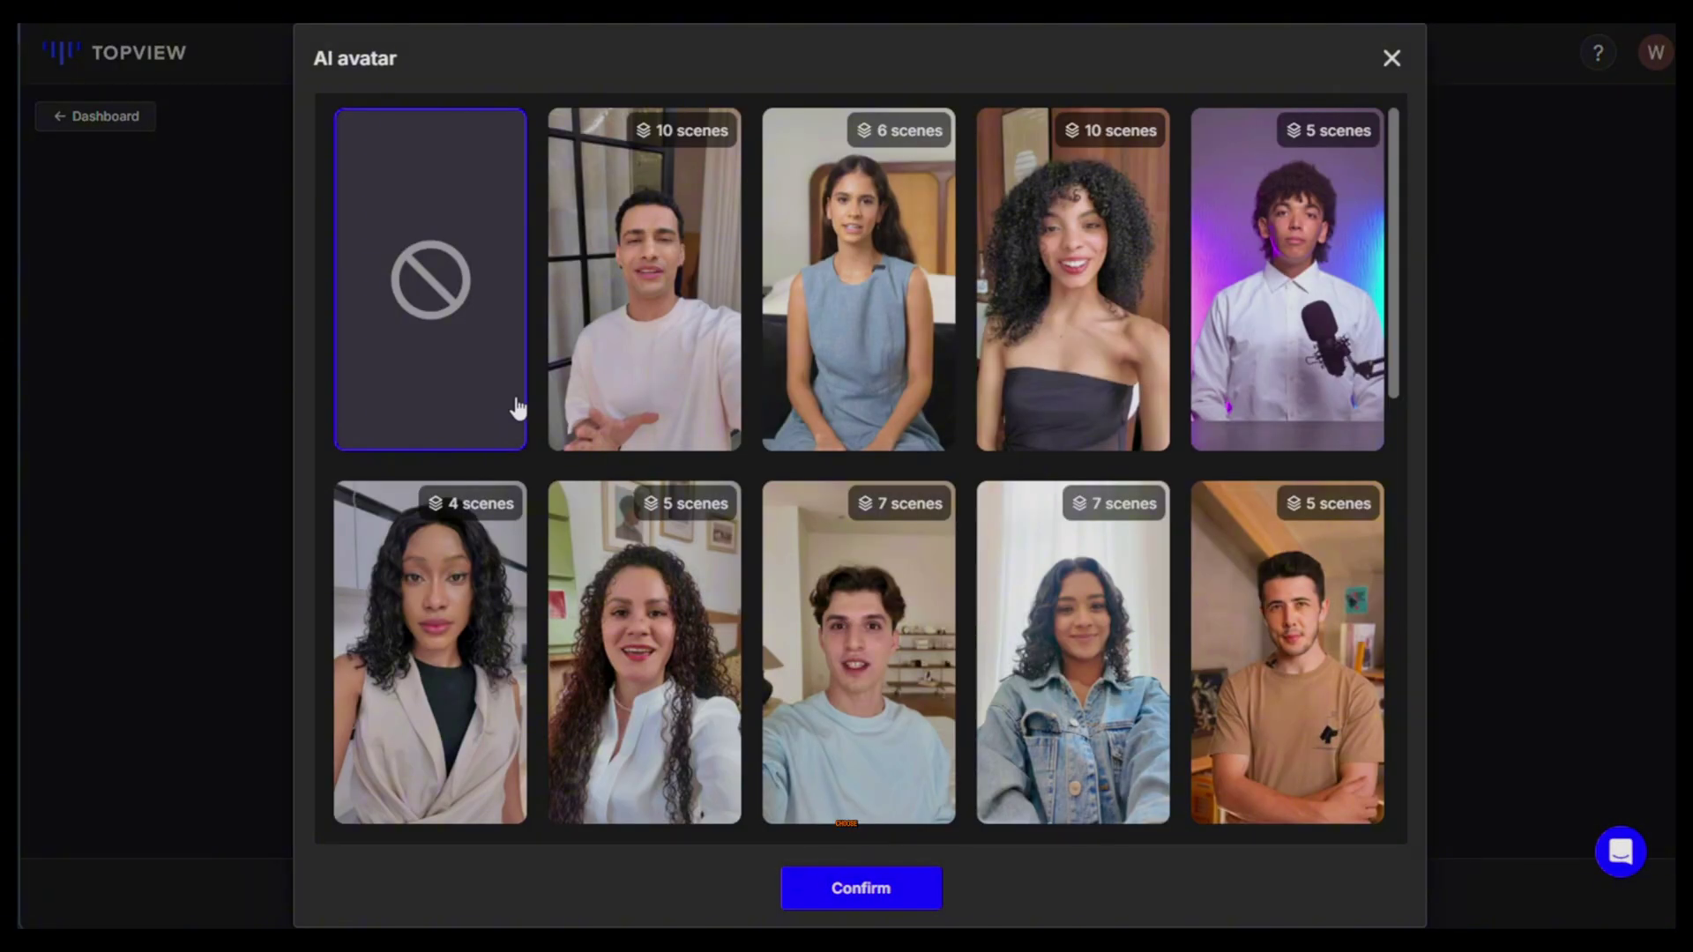
pyautogui.scroll(-12, 1163, 388)
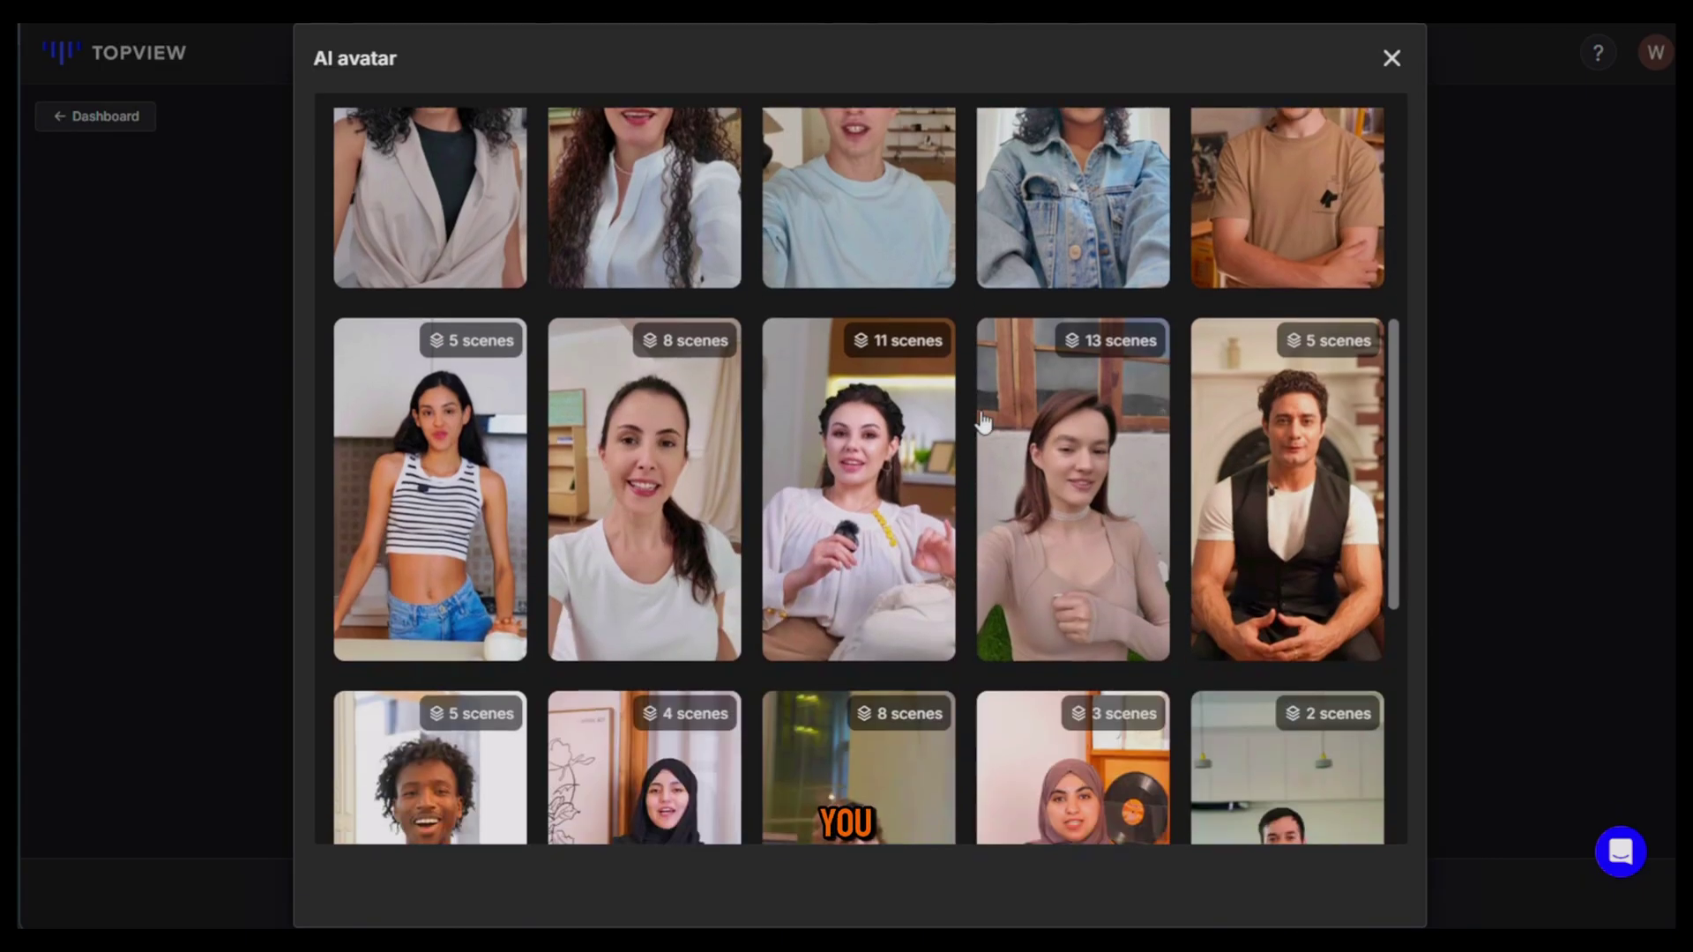
pyautogui.scroll(6, 1160, 565)
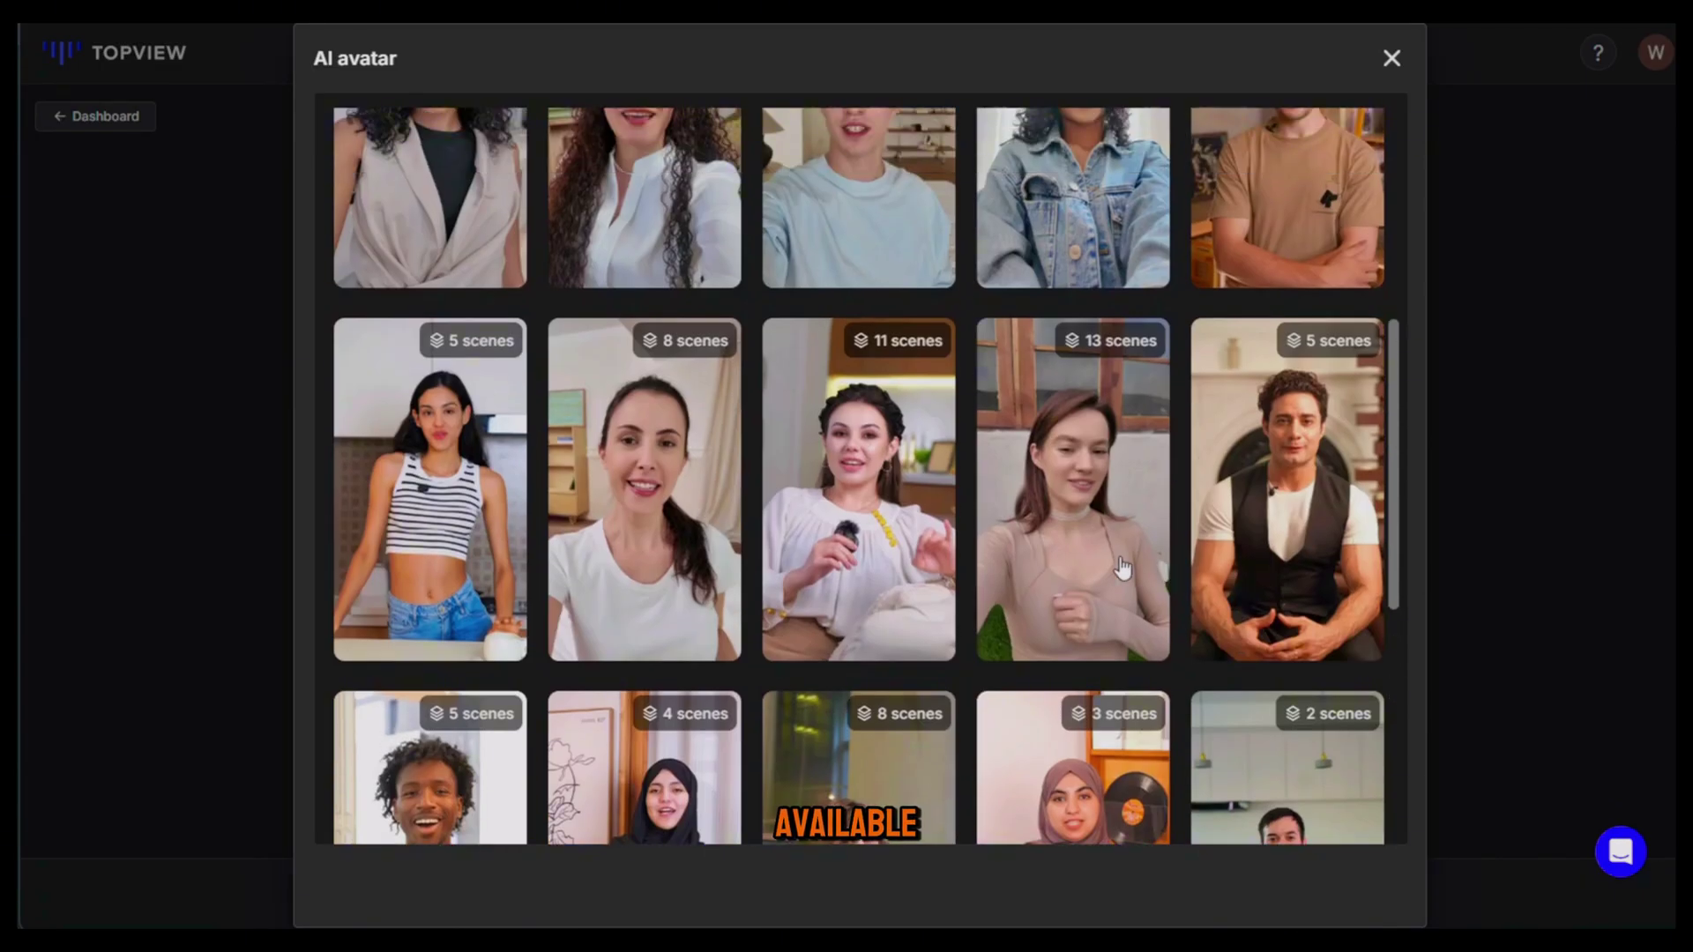
pyautogui.click(855, 531)
pyautogui.scroll(-3, 707, 448)
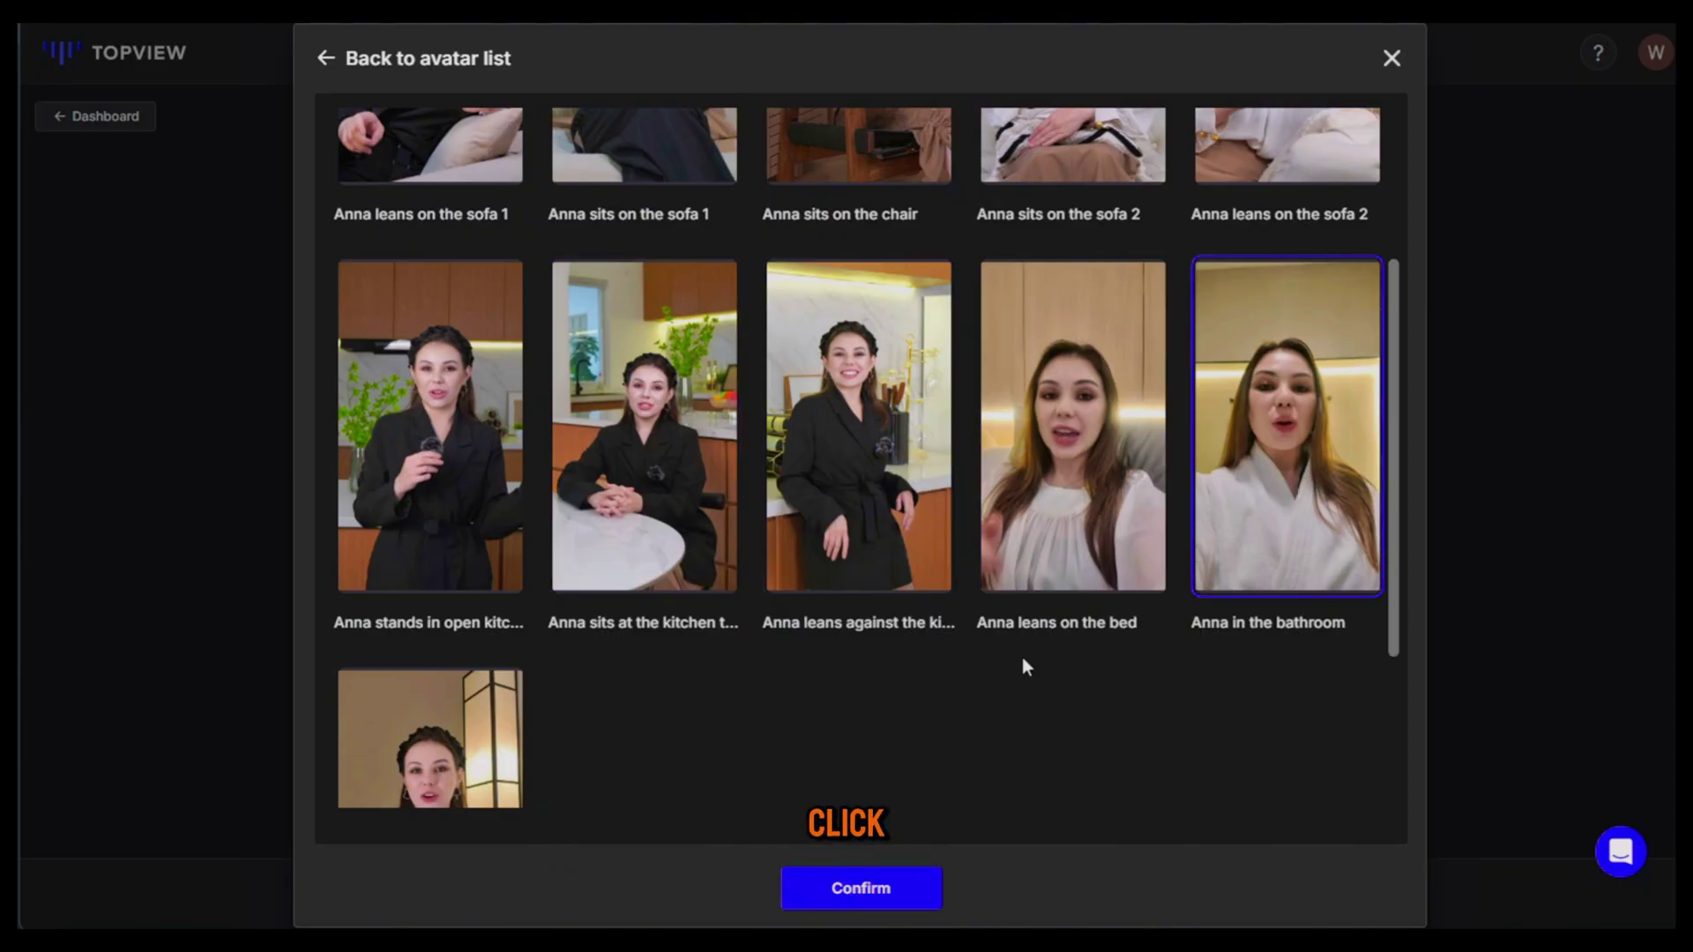
pyautogui.click(900, 895)
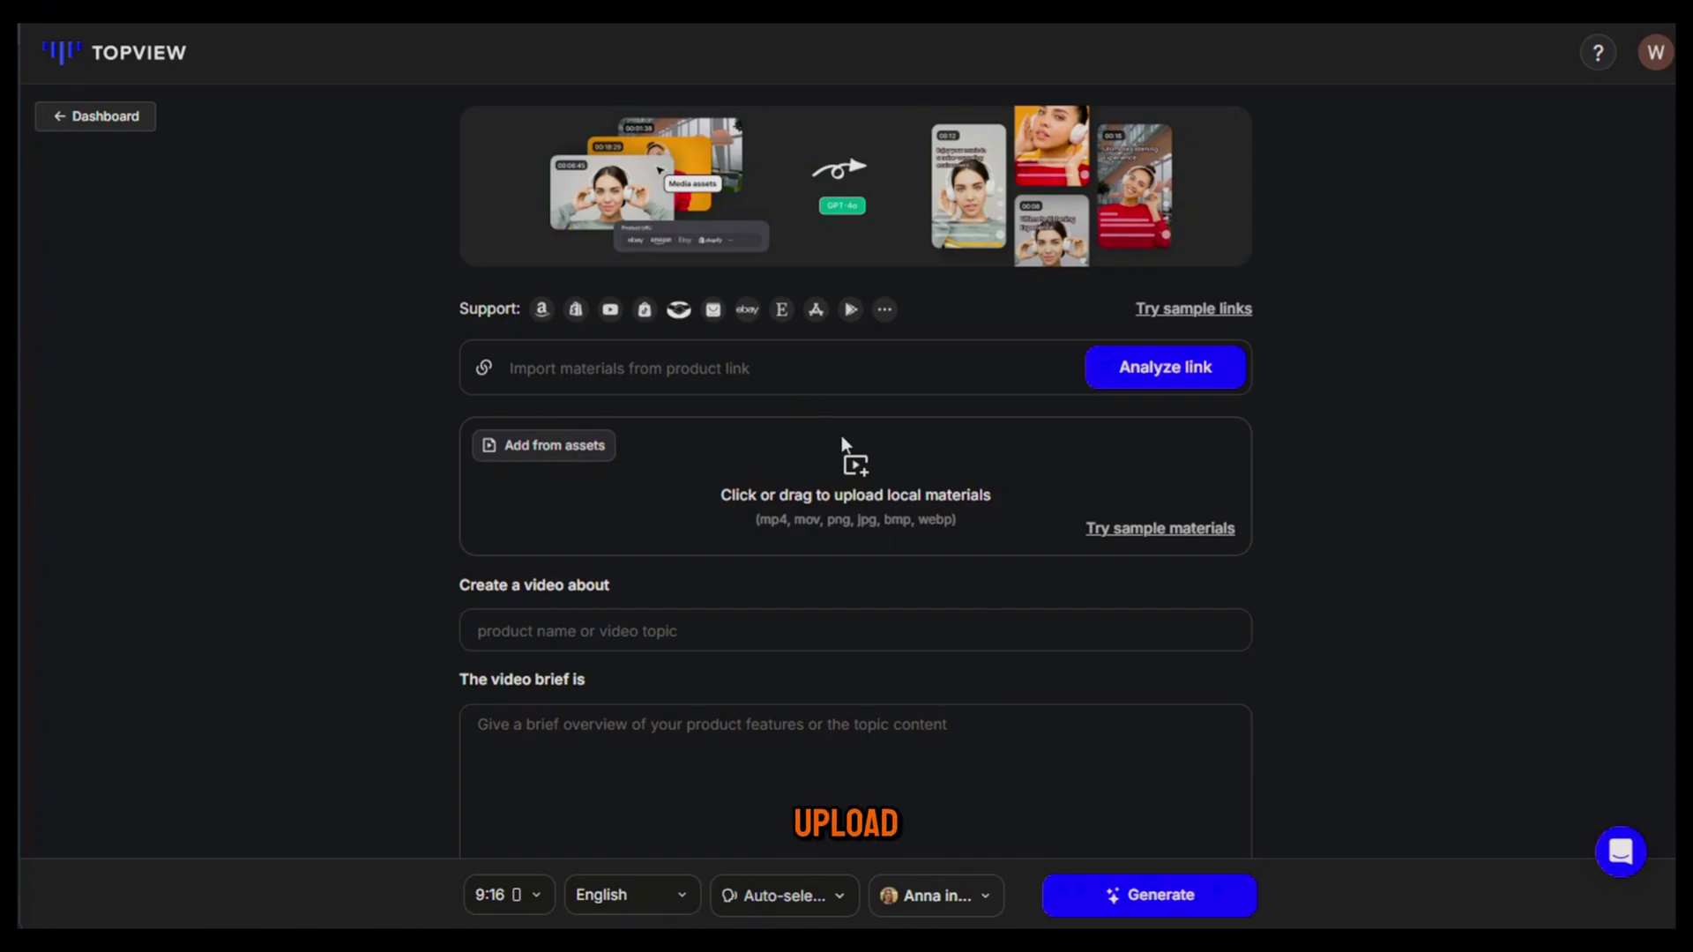
pyautogui.click(811, 372)
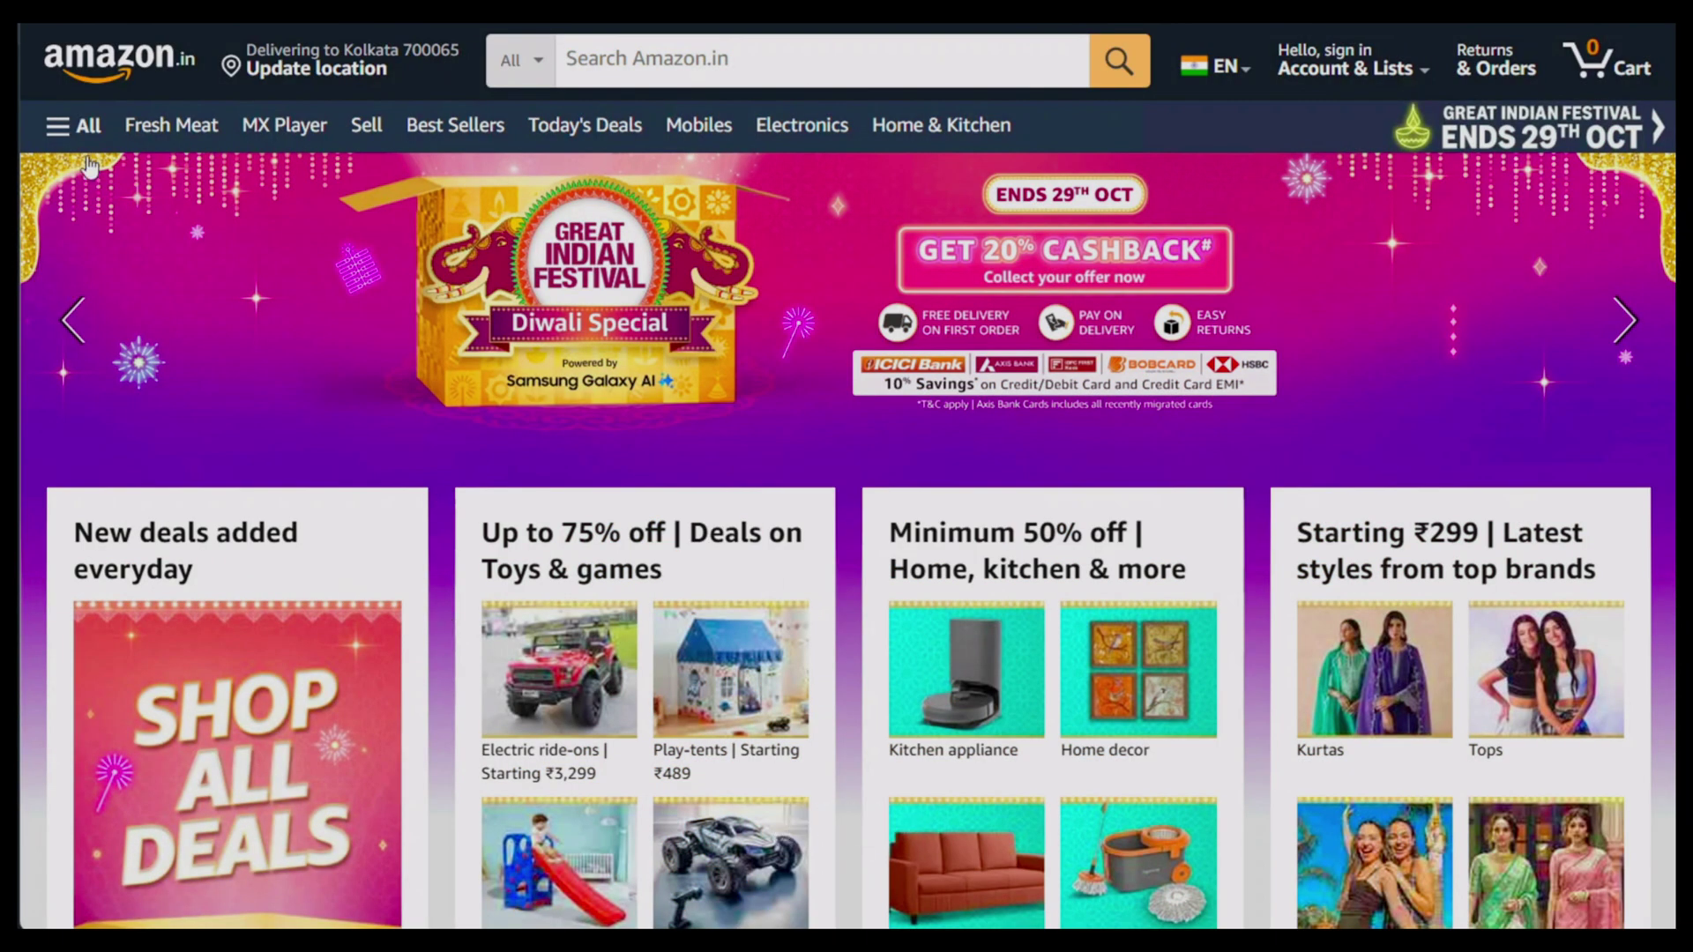
# - Browse Amazon's Jewellery Best Sellers and open the Joker & Witch Esa Evil Eye Gold Bracelet page
pyautogui.click(75, 125)
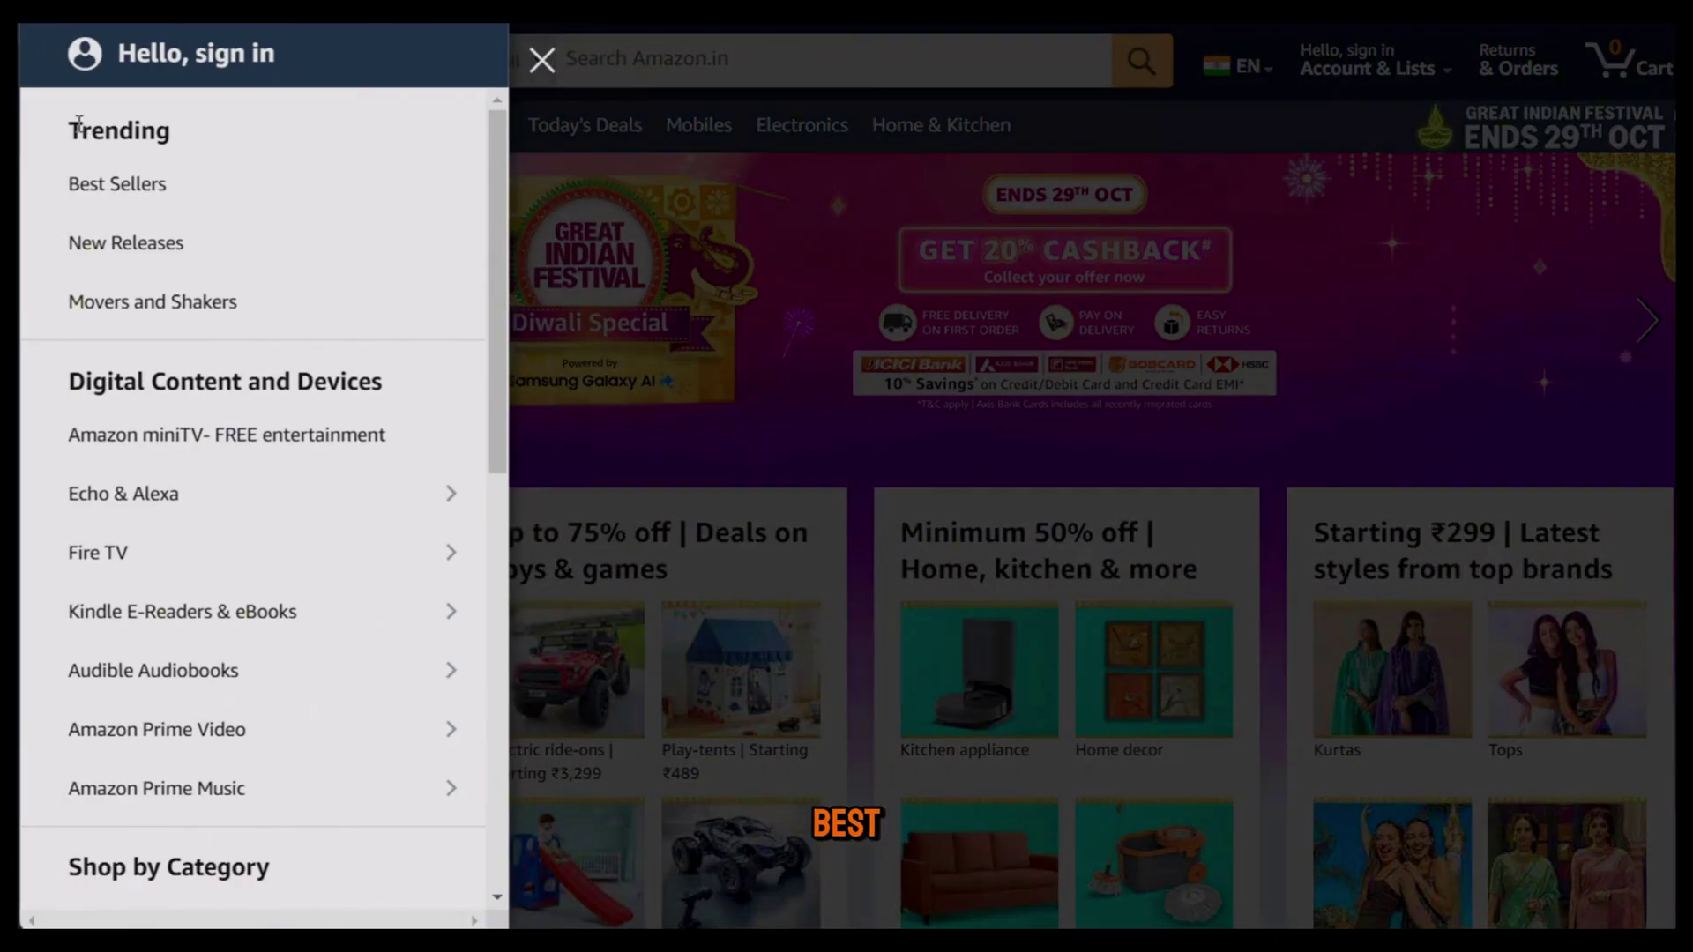
pyautogui.click(106, 196)
pyautogui.scroll(-20, 1234, 716)
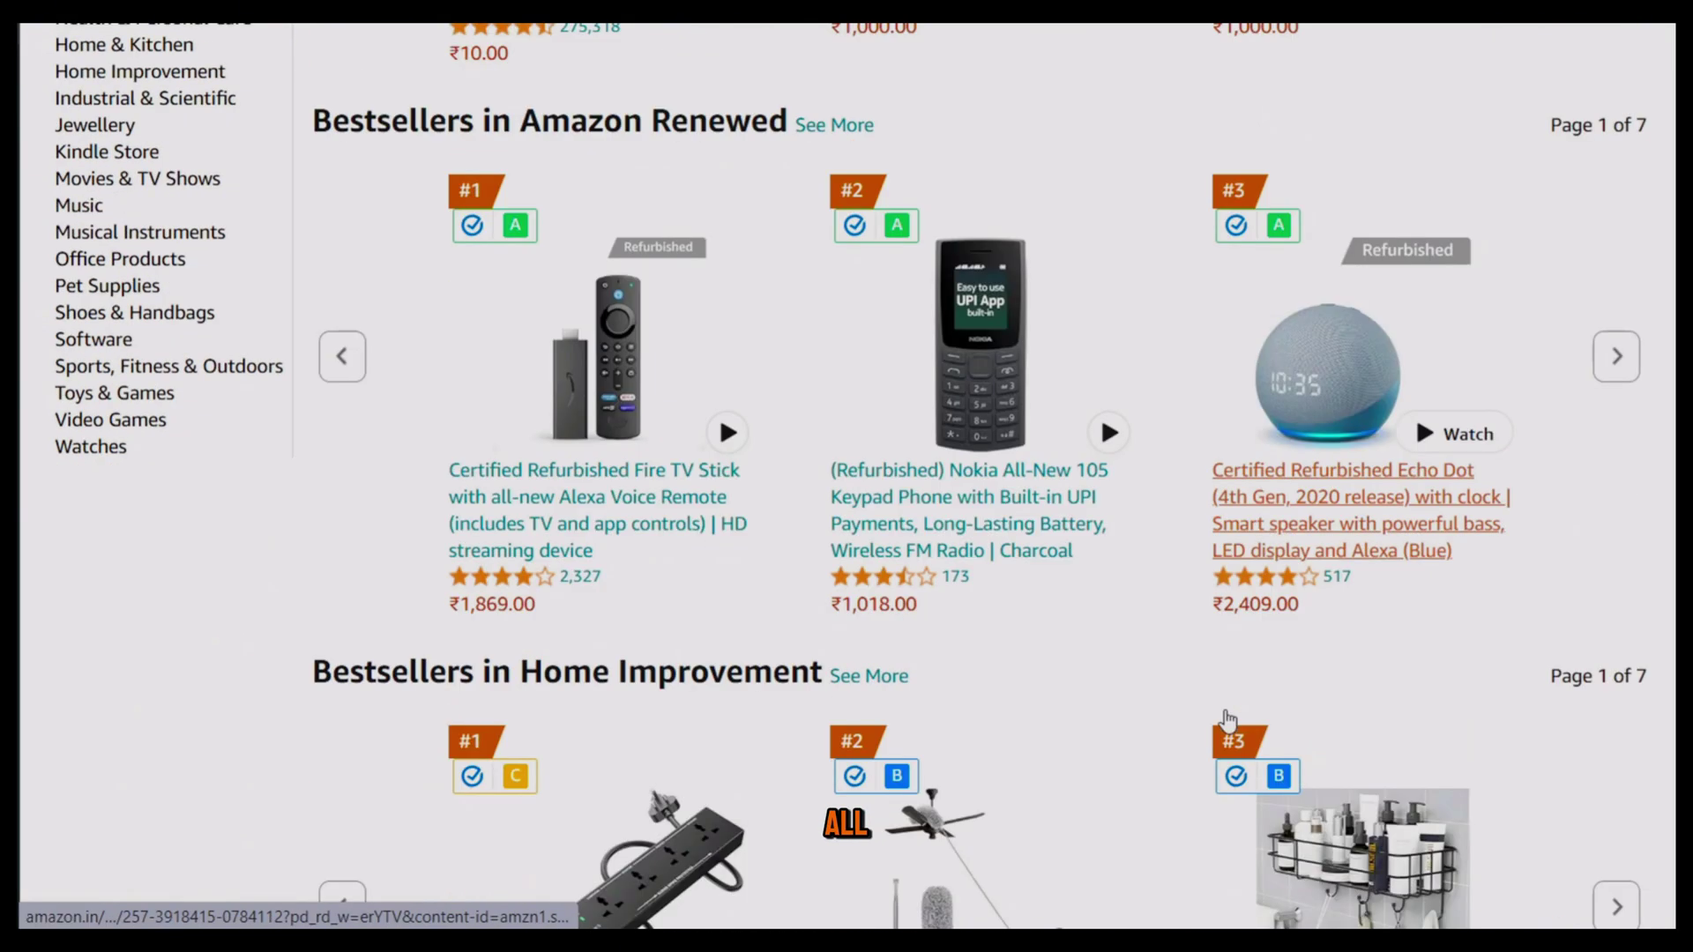
pyautogui.scroll(16, 1226, 720)
pyautogui.scroll(4, 706, 705)
pyautogui.scroll(-3, 264, 473)
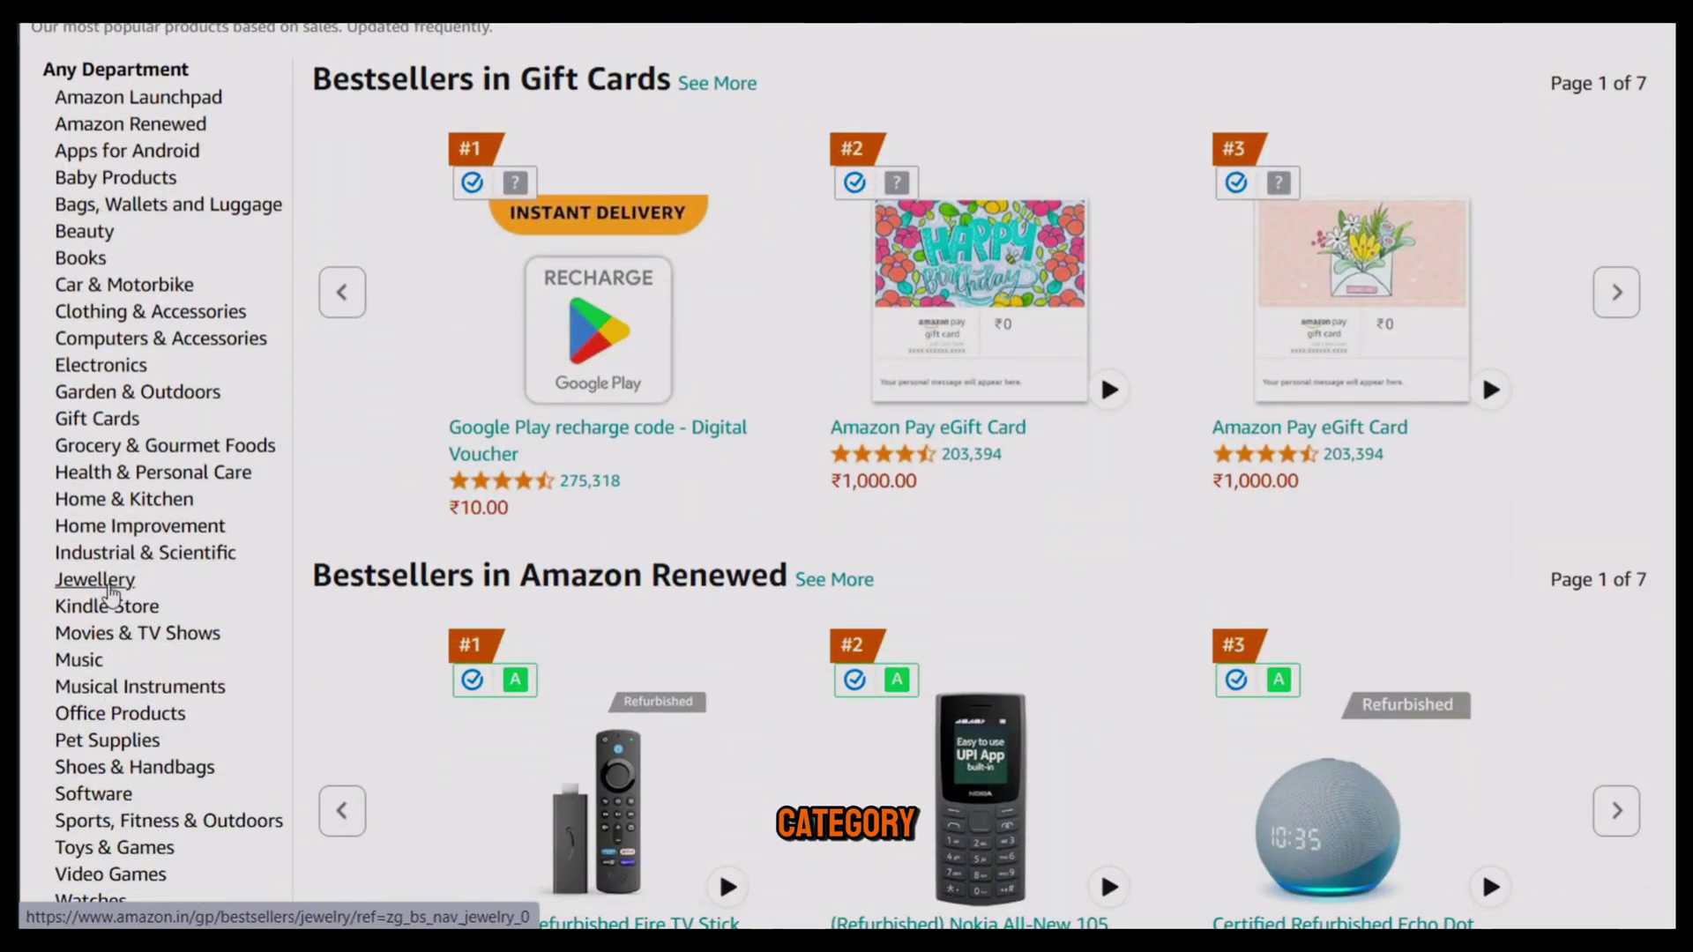
pyautogui.click(107, 587)
pyautogui.scroll(-3, 1102, 474)
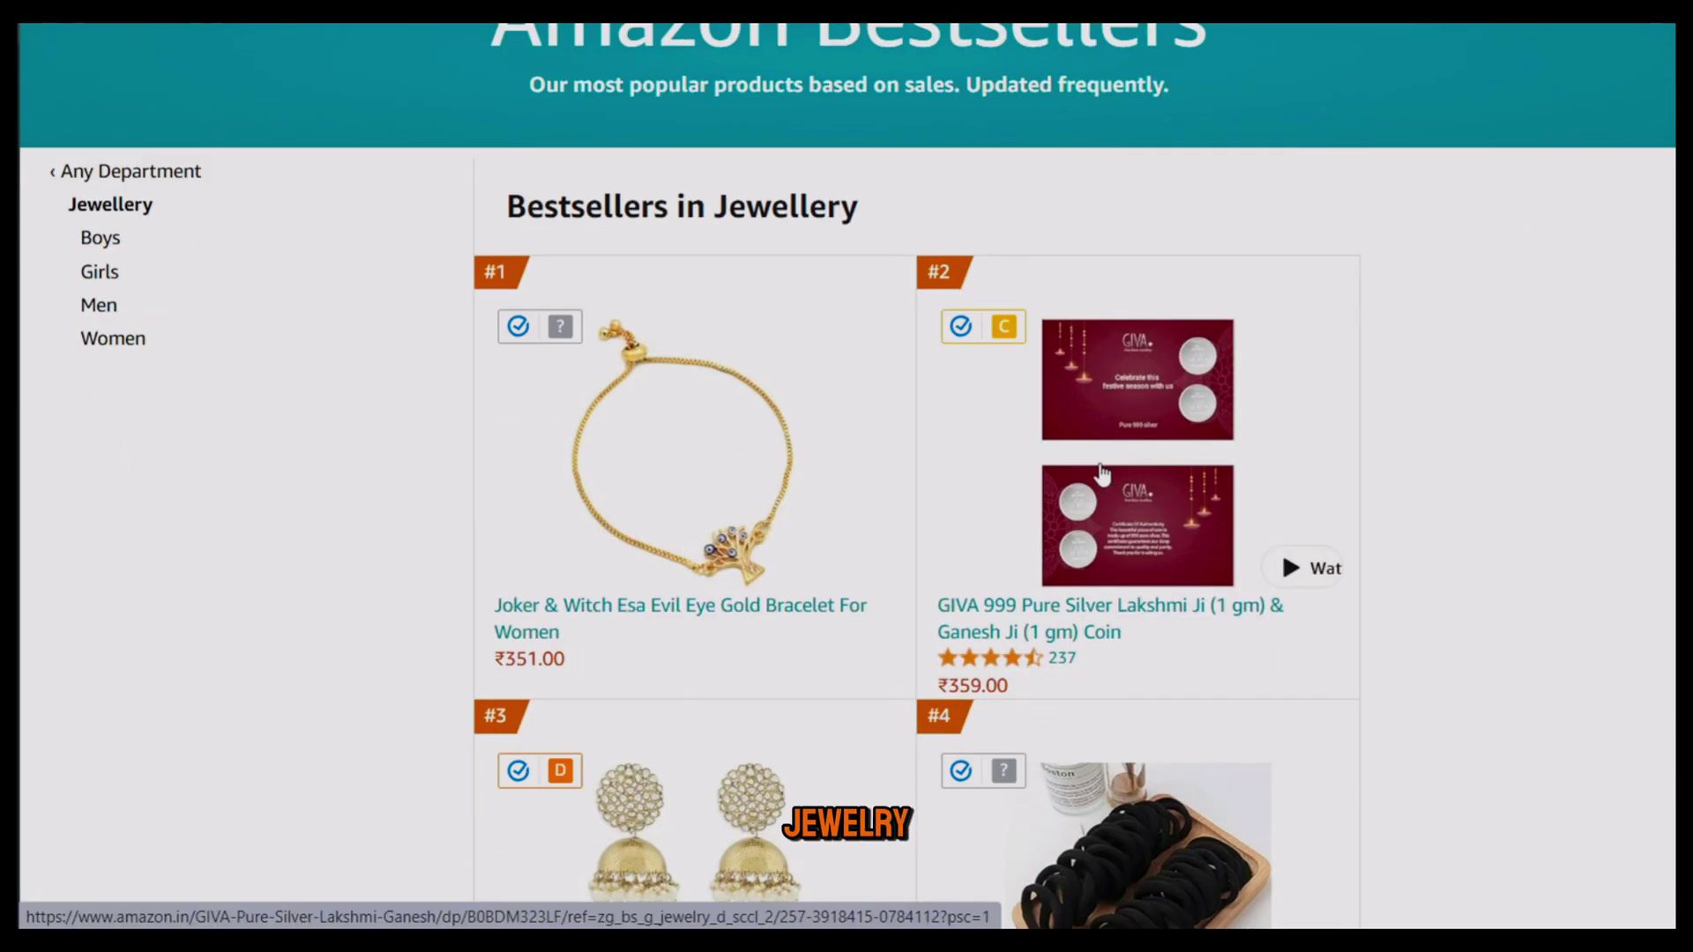
pyautogui.click(725, 502)
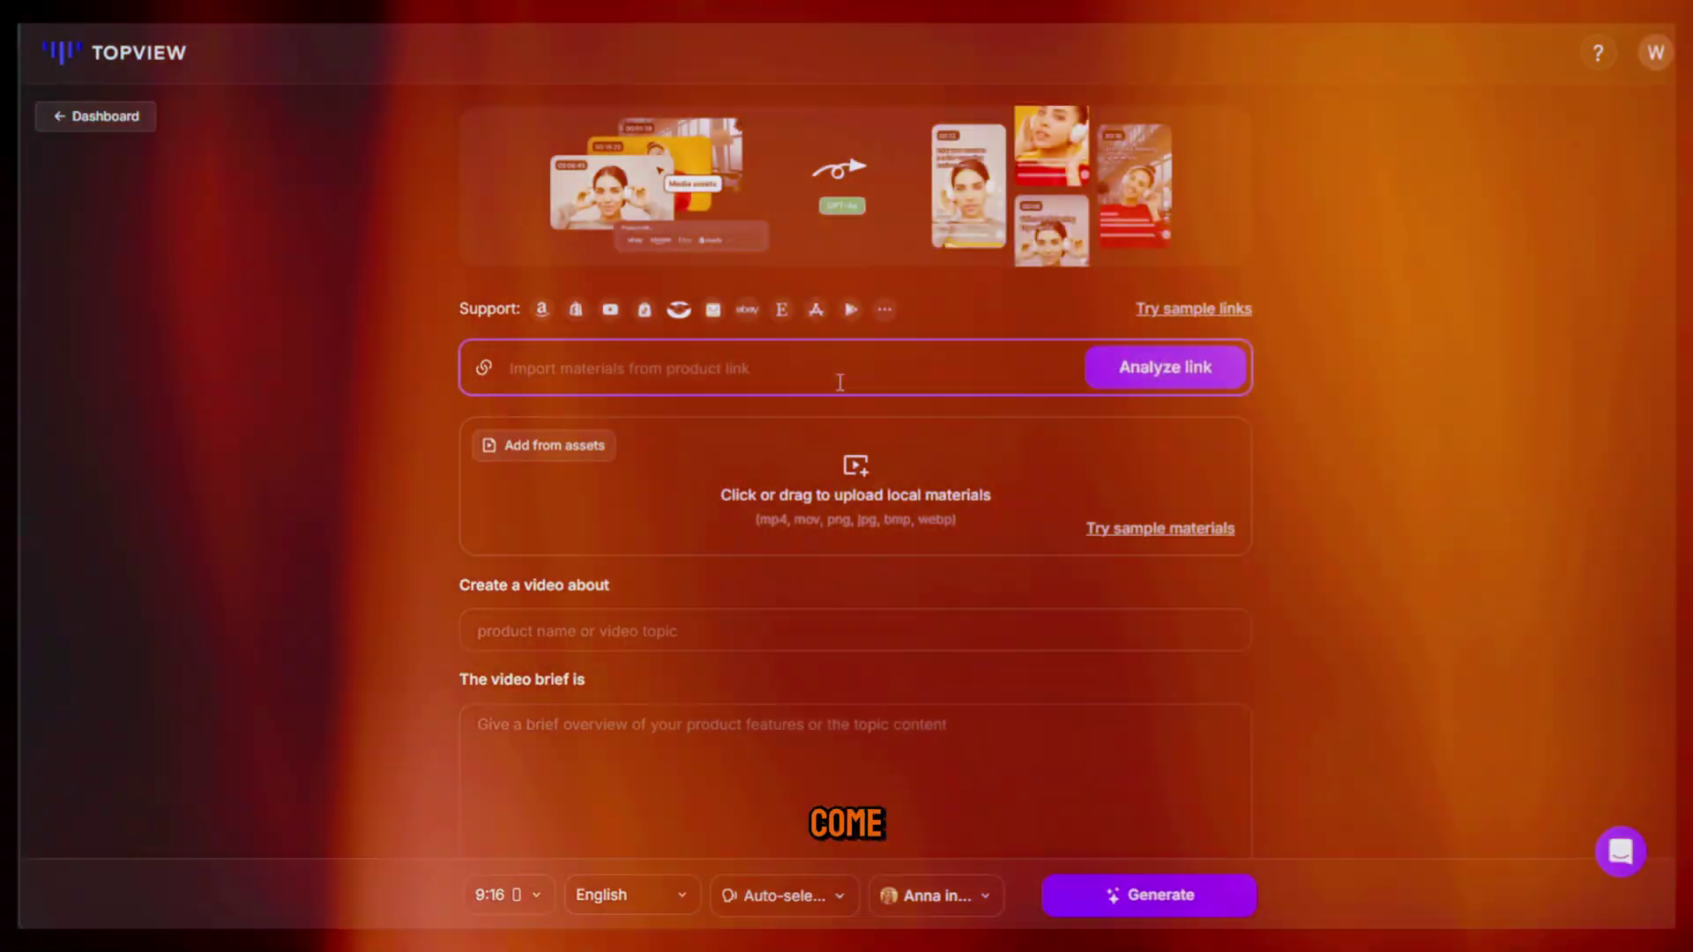
pyautogui.click(841, 377)
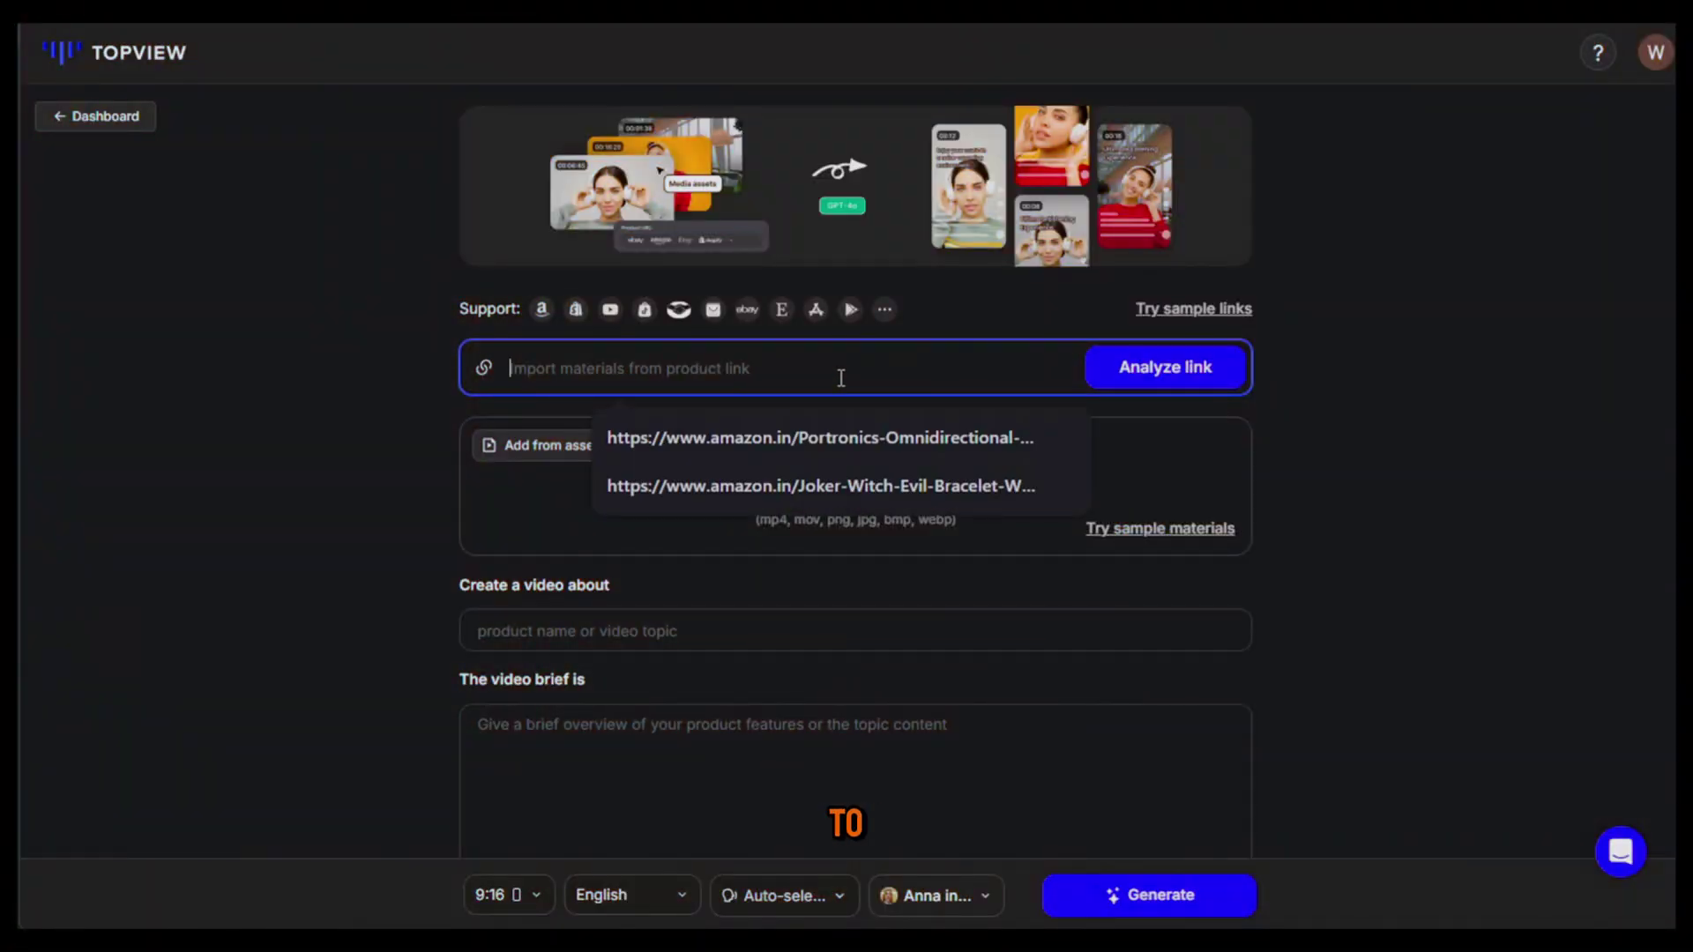
# - Analyze the Amazon bracelet link and review the three imported images, topic and product brief
pyautogui.click(1169, 373)
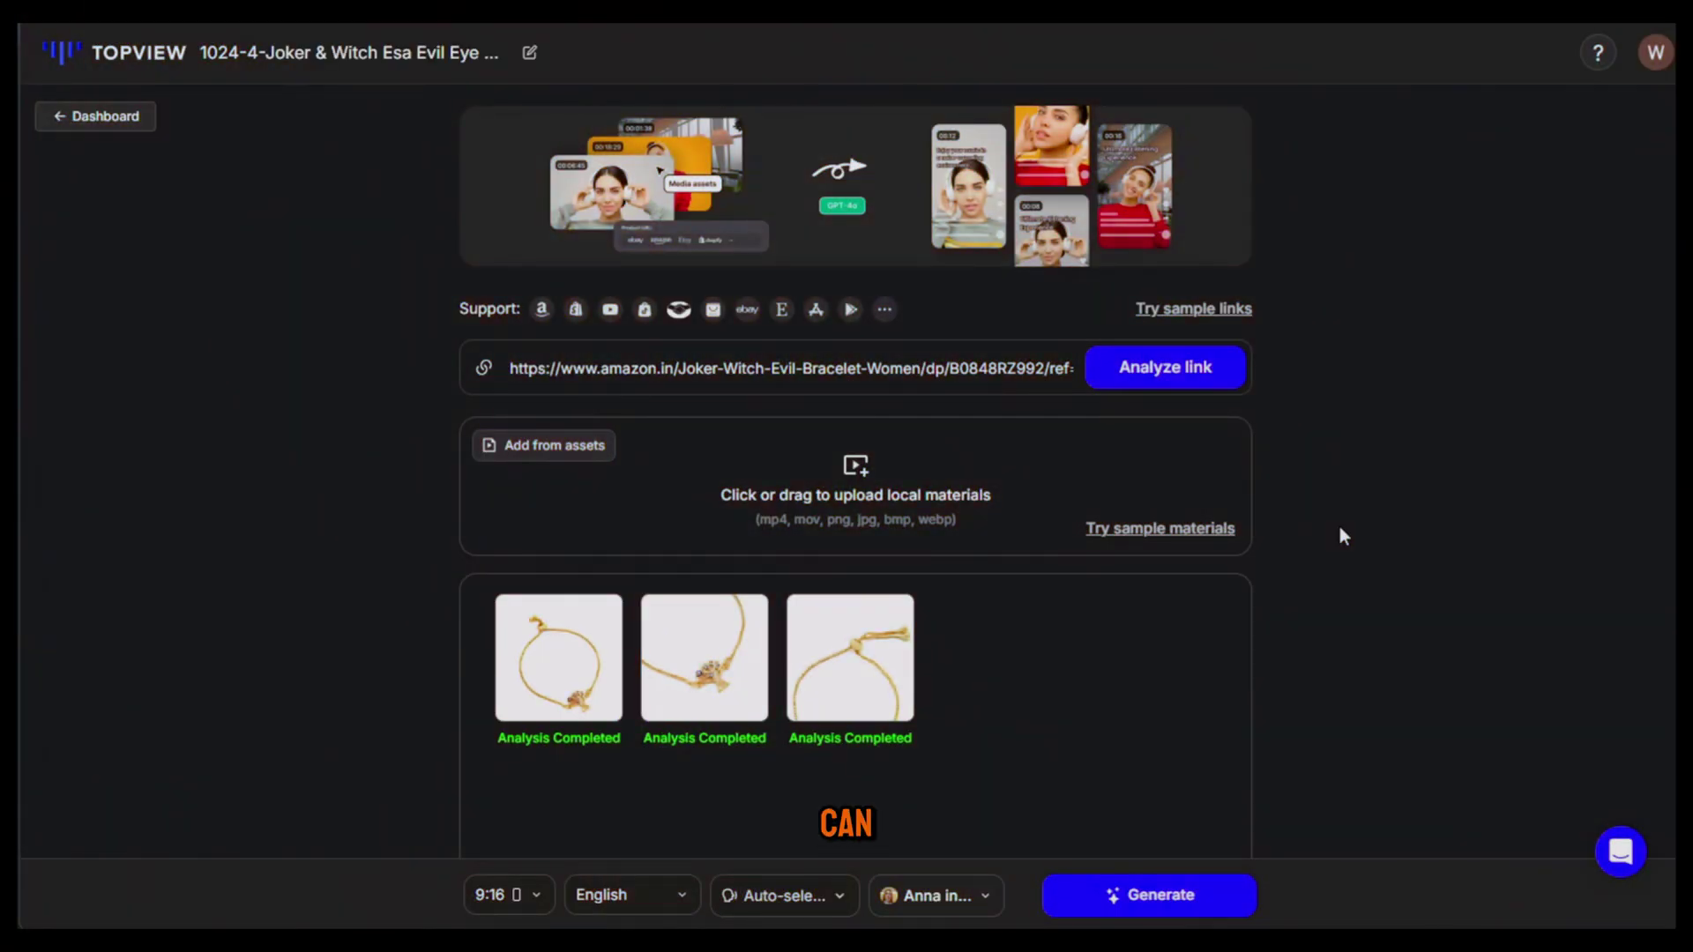
pyautogui.scroll(-3, 1340, 534)
pyautogui.scroll(-3, 997, 447)
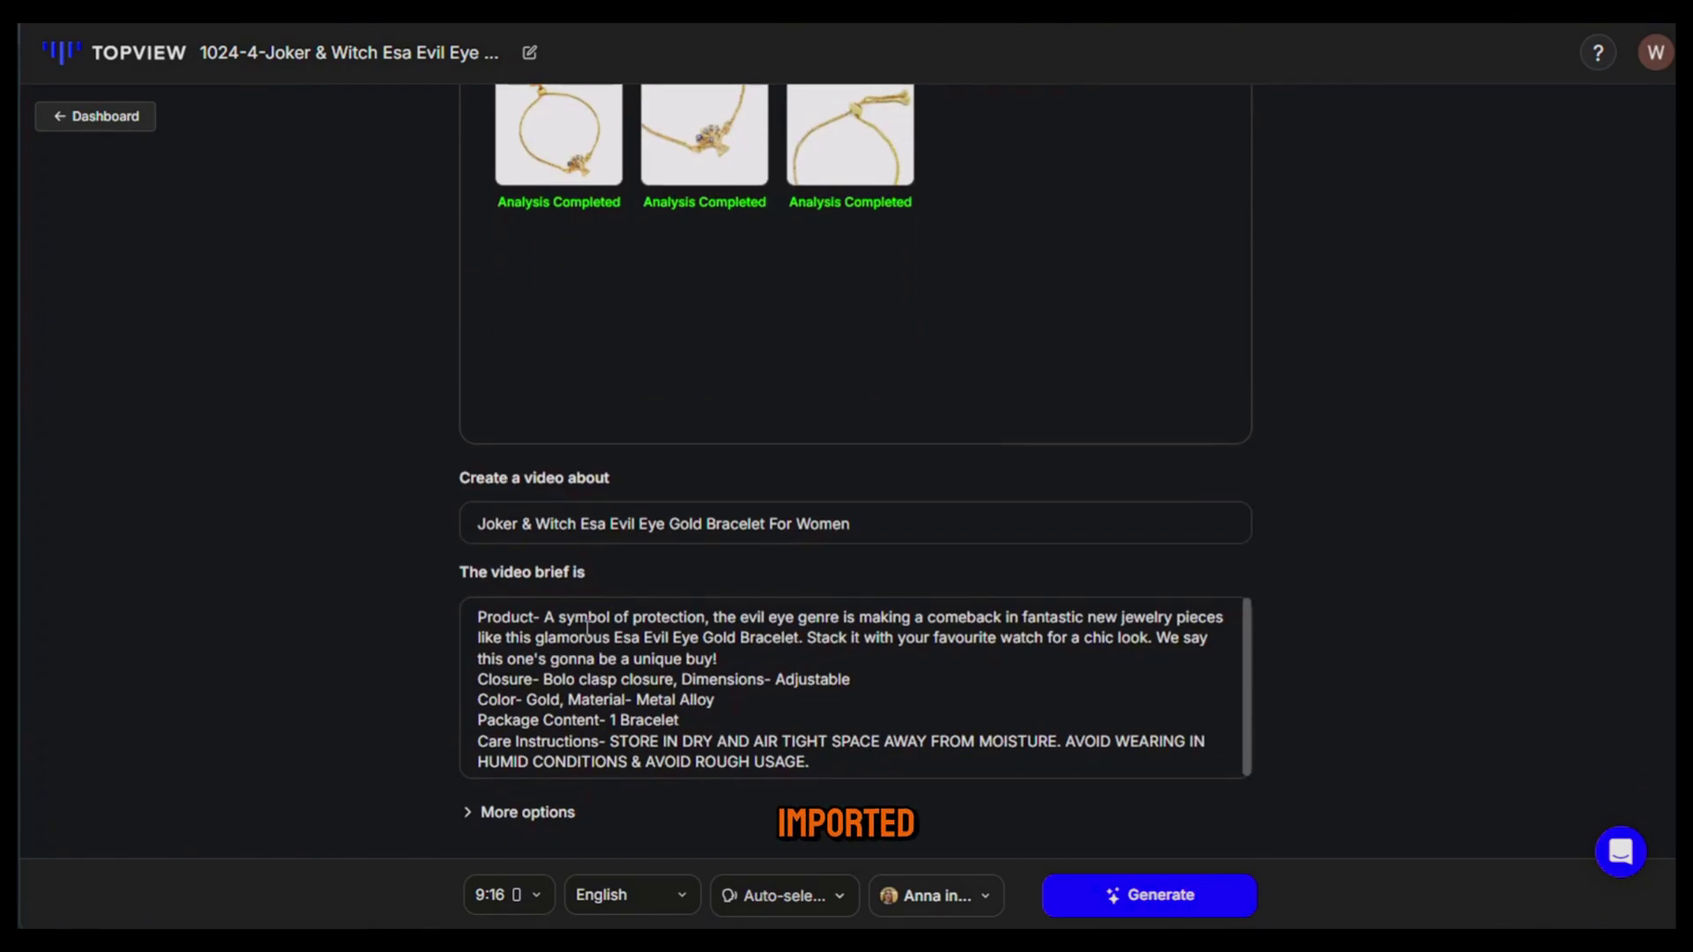
pyautogui.scroll(6, 1040, 494)
pyautogui.scroll(-3, 1055, 494)
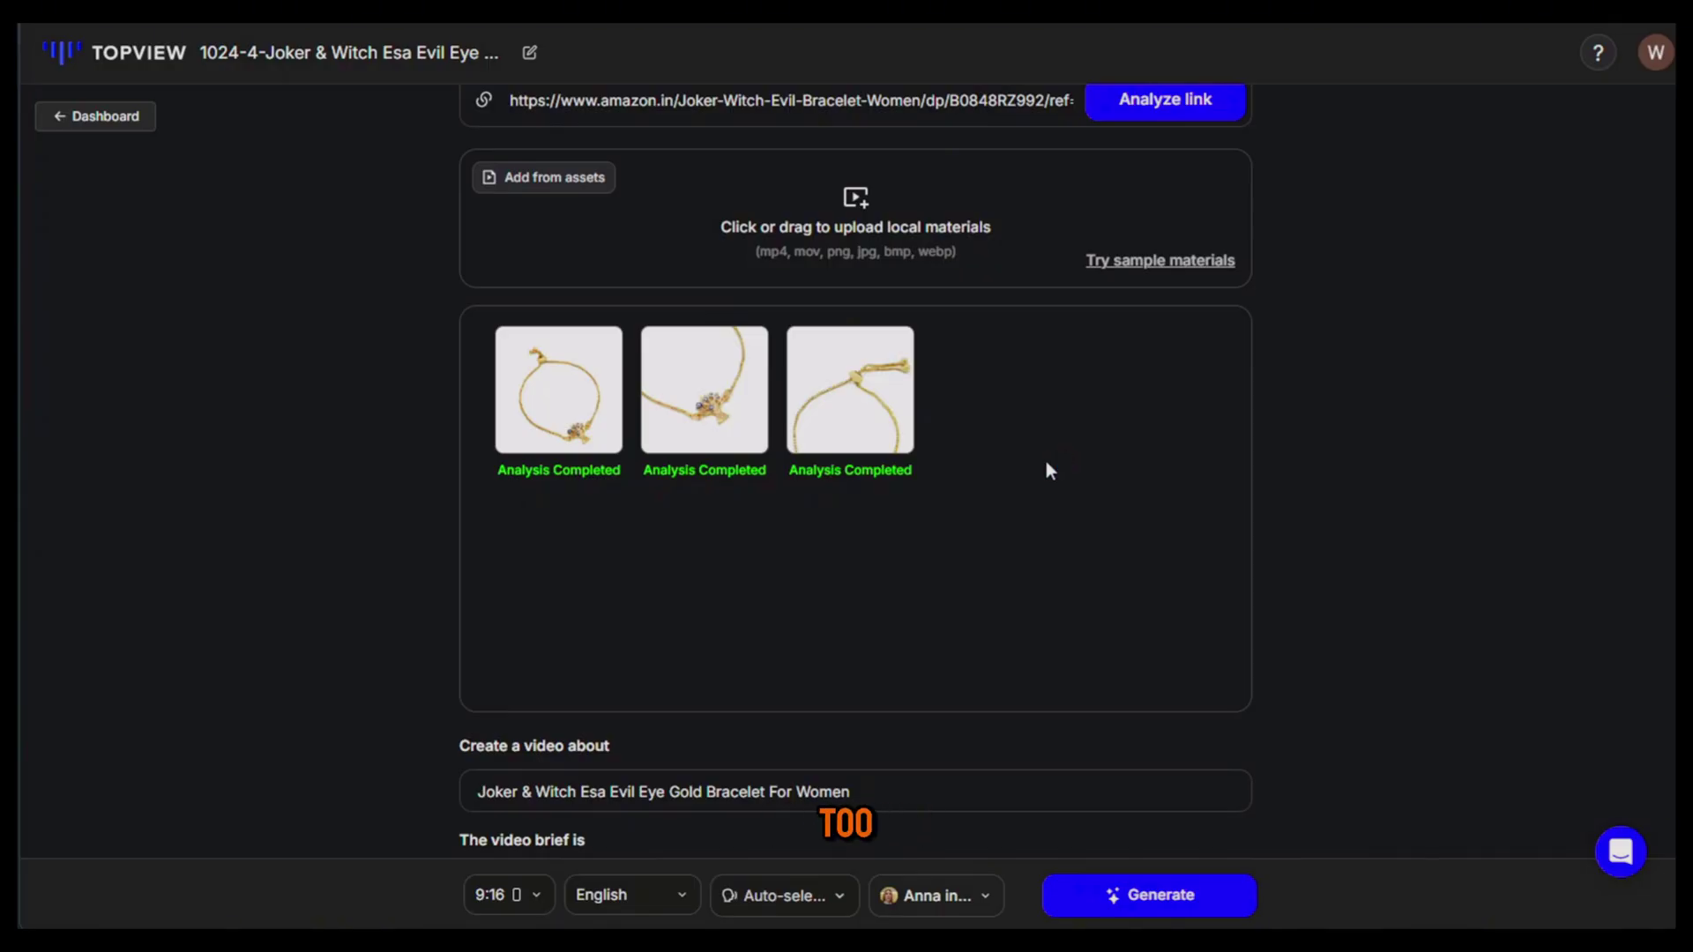
pyautogui.scroll(-3, 1046, 462)
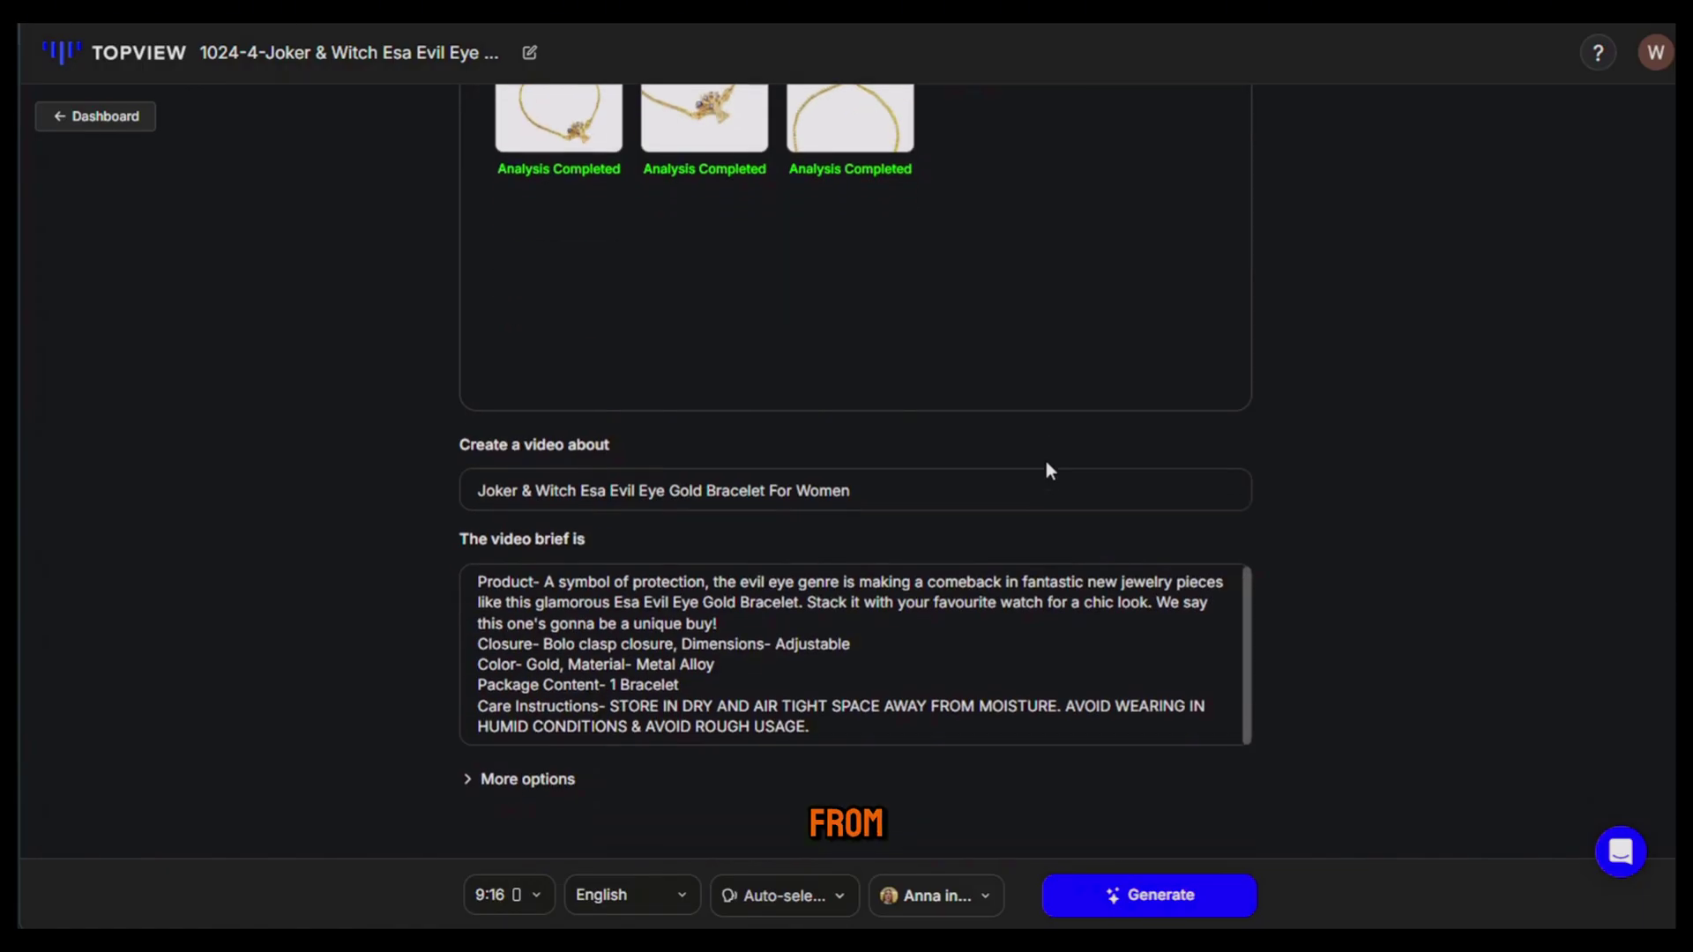
# - Set the video length to 15s-30s under More options
pyautogui.click(545, 780)
pyautogui.scroll(-3, 881, 529)
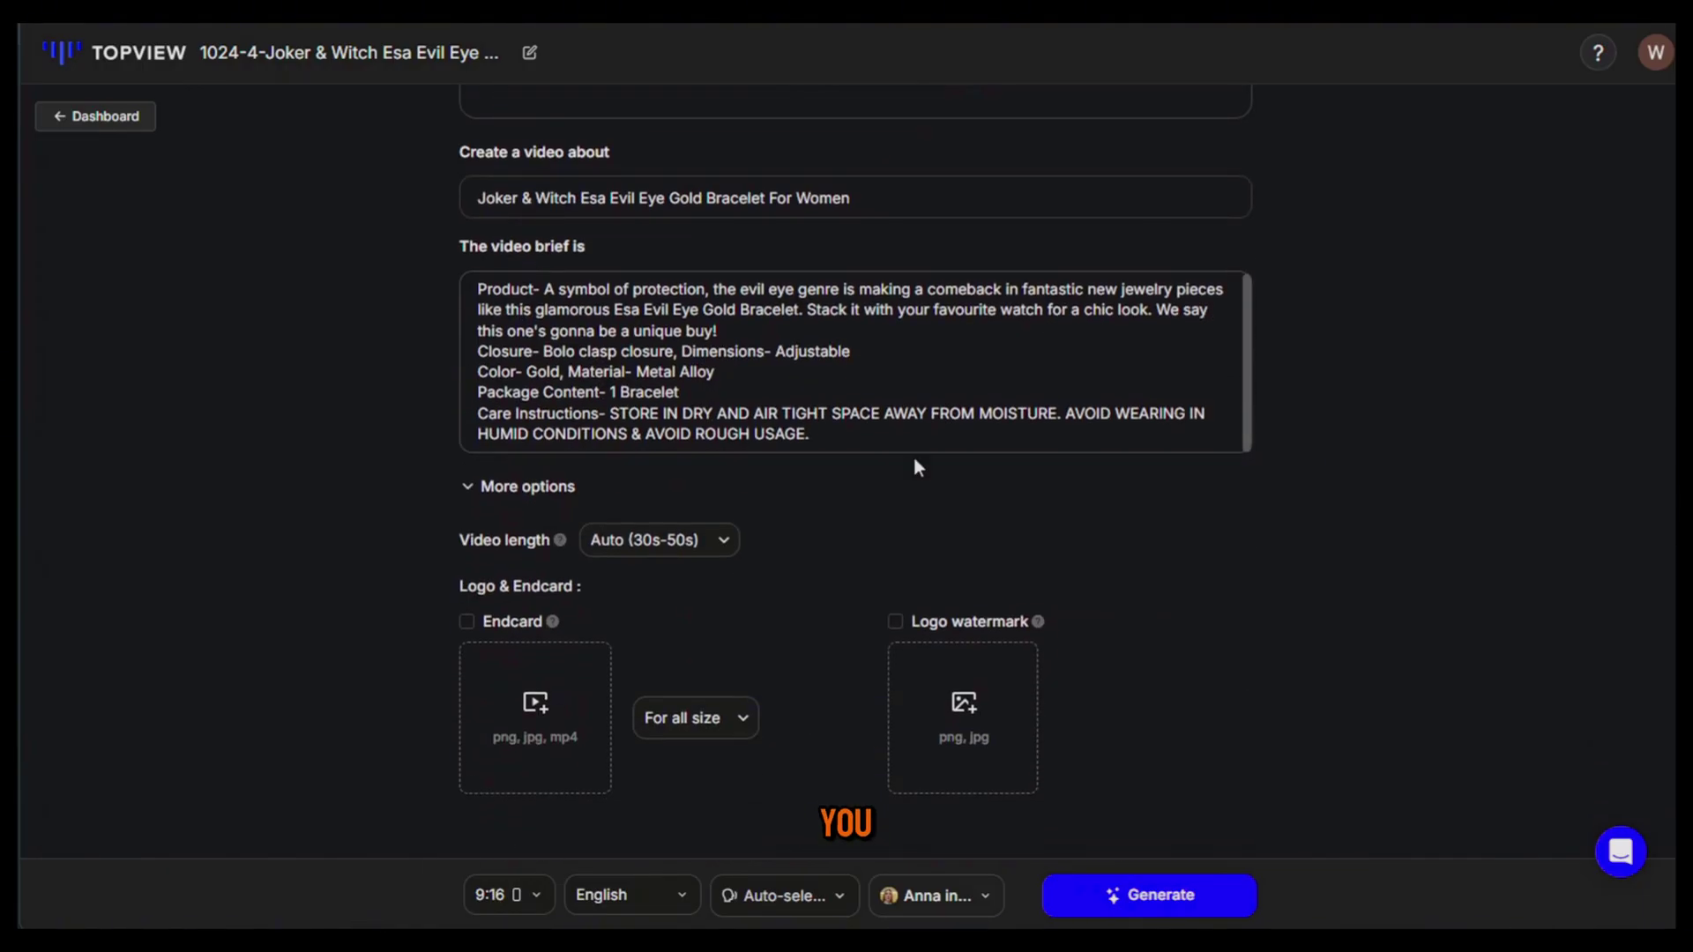
pyautogui.click(724, 541)
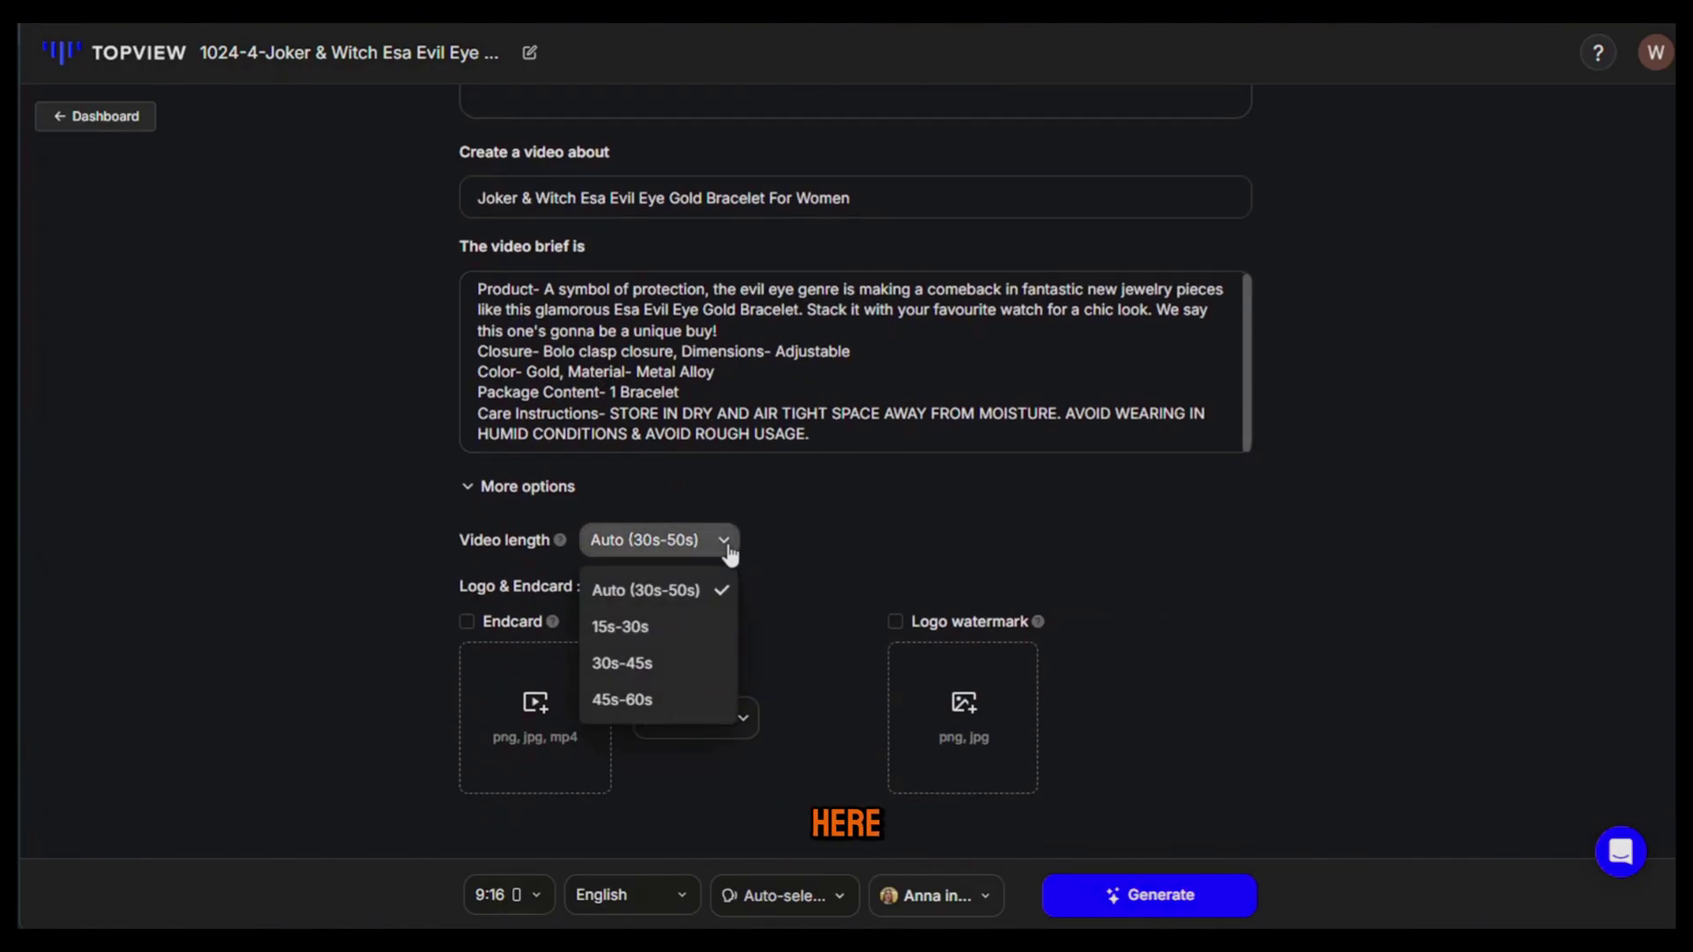
pyautogui.click(654, 636)
# - Choose Myra as the voiceover voice
pyautogui.moveTo(556, 623)
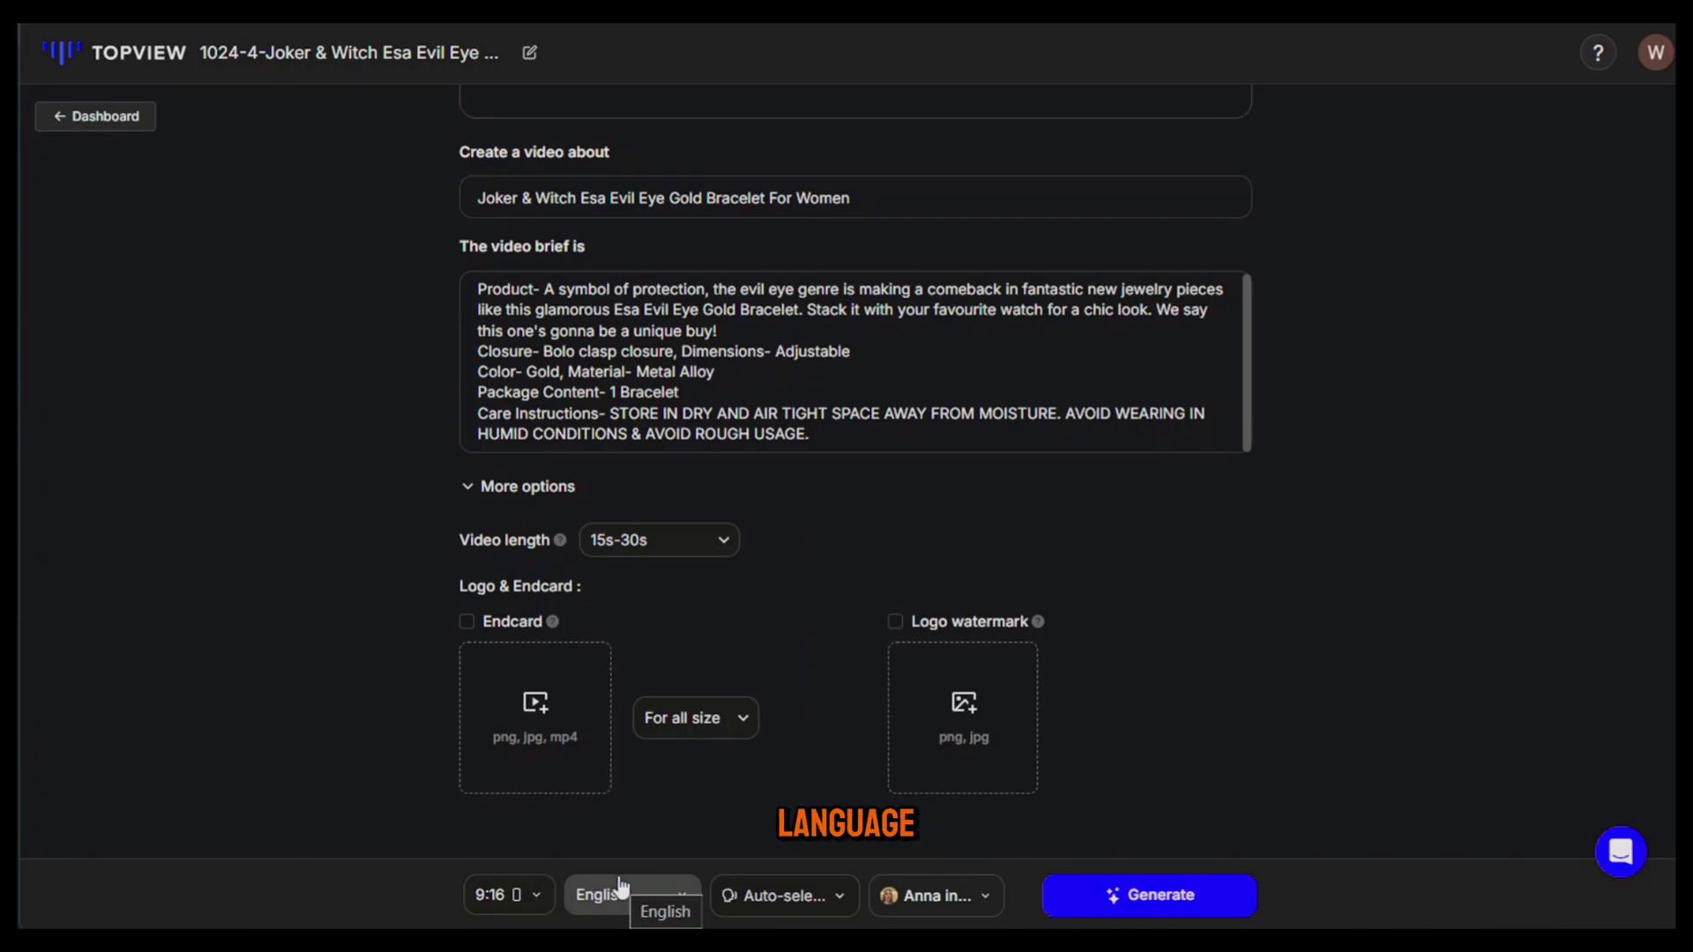
pyautogui.click(809, 898)
pyautogui.scroll(-3, 987, 458)
pyautogui.scroll(3, 1137, 480)
pyautogui.click(938, 730)
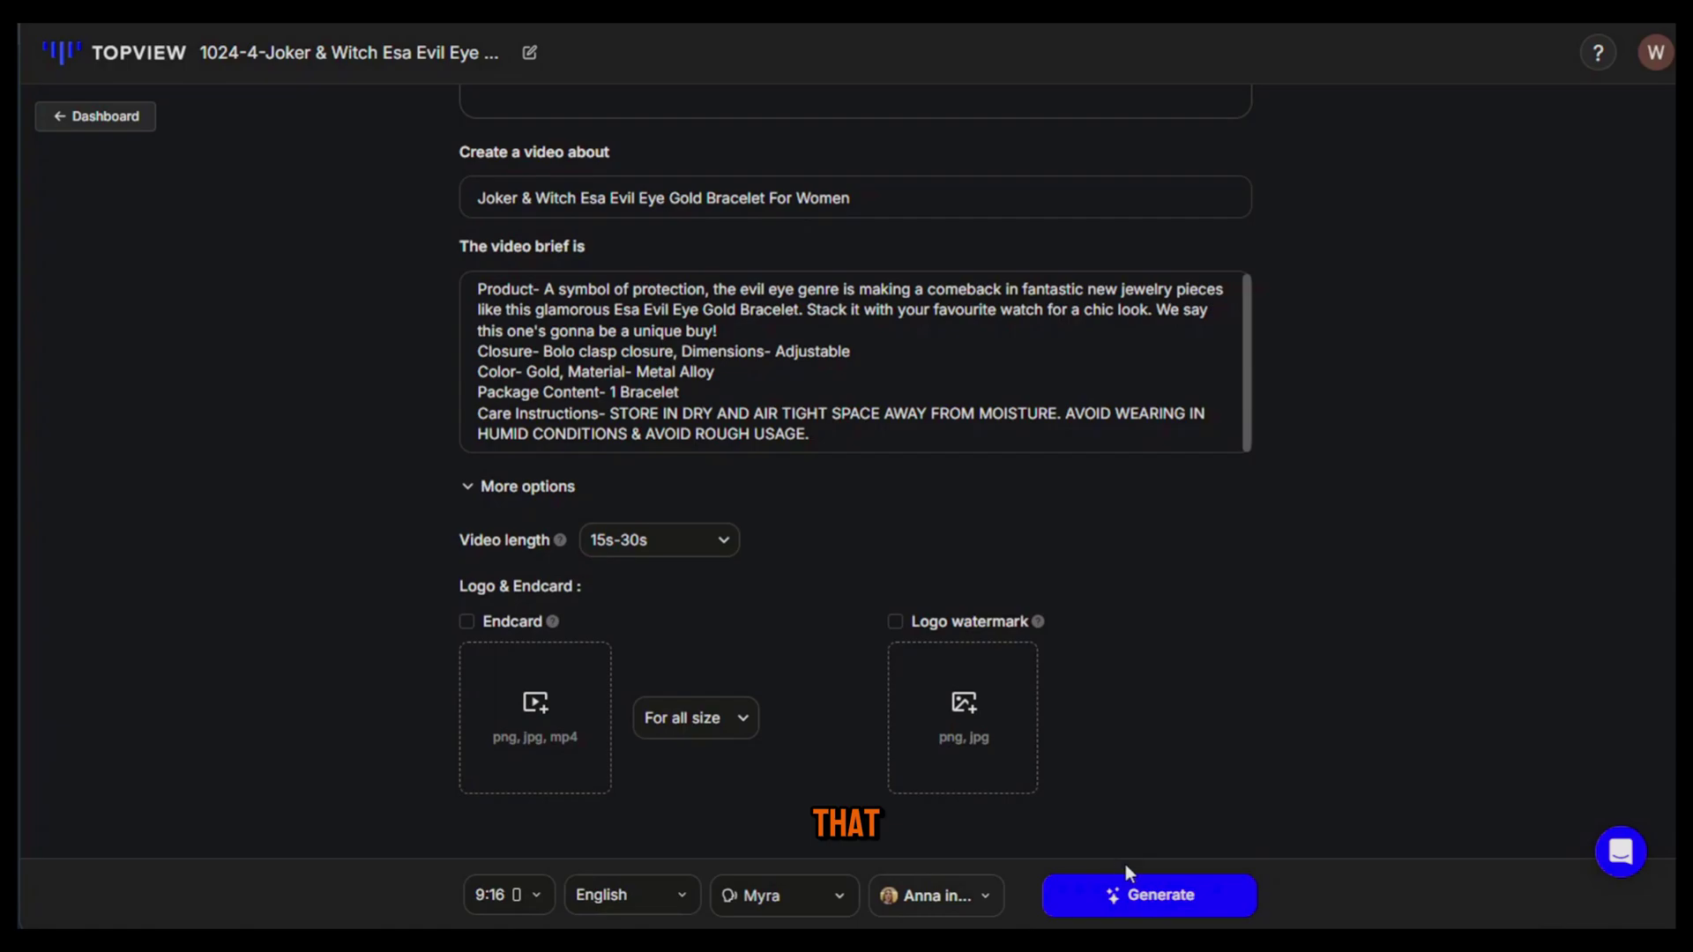
# - Generate the evil-eye bracelet avatar video and start its export
pyautogui.click(1169, 899)
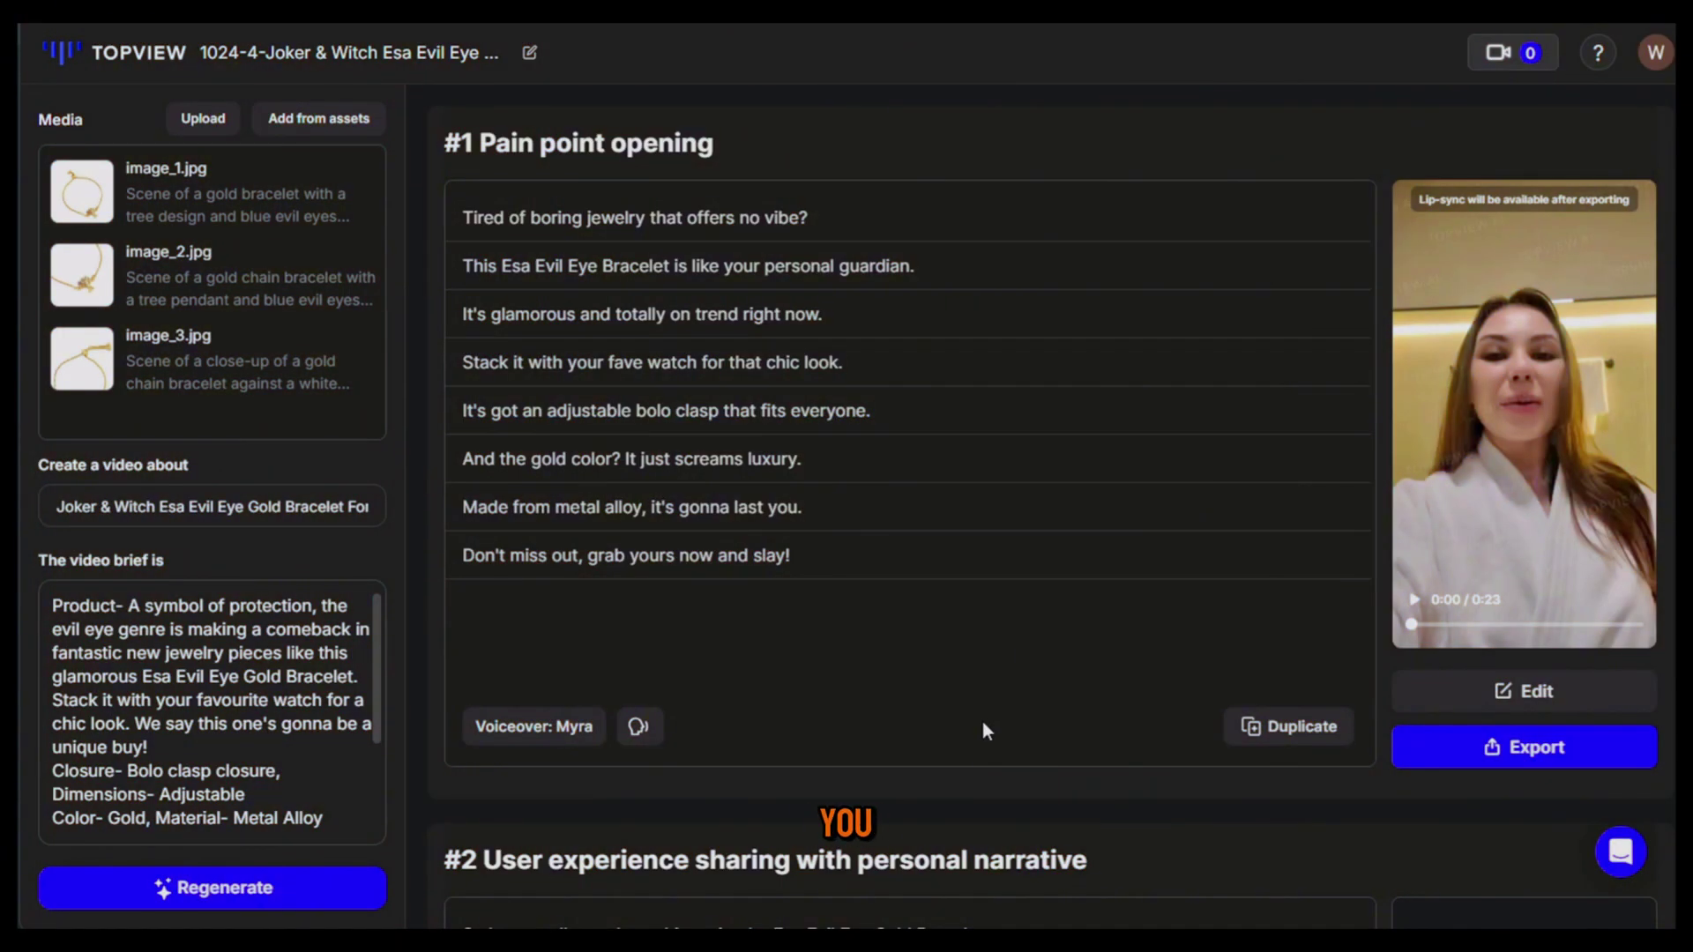
pyautogui.scroll(-5, 1021, 647)
pyautogui.scroll(-10, 1021, 656)
pyautogui.scroll(15, 1021, 656)
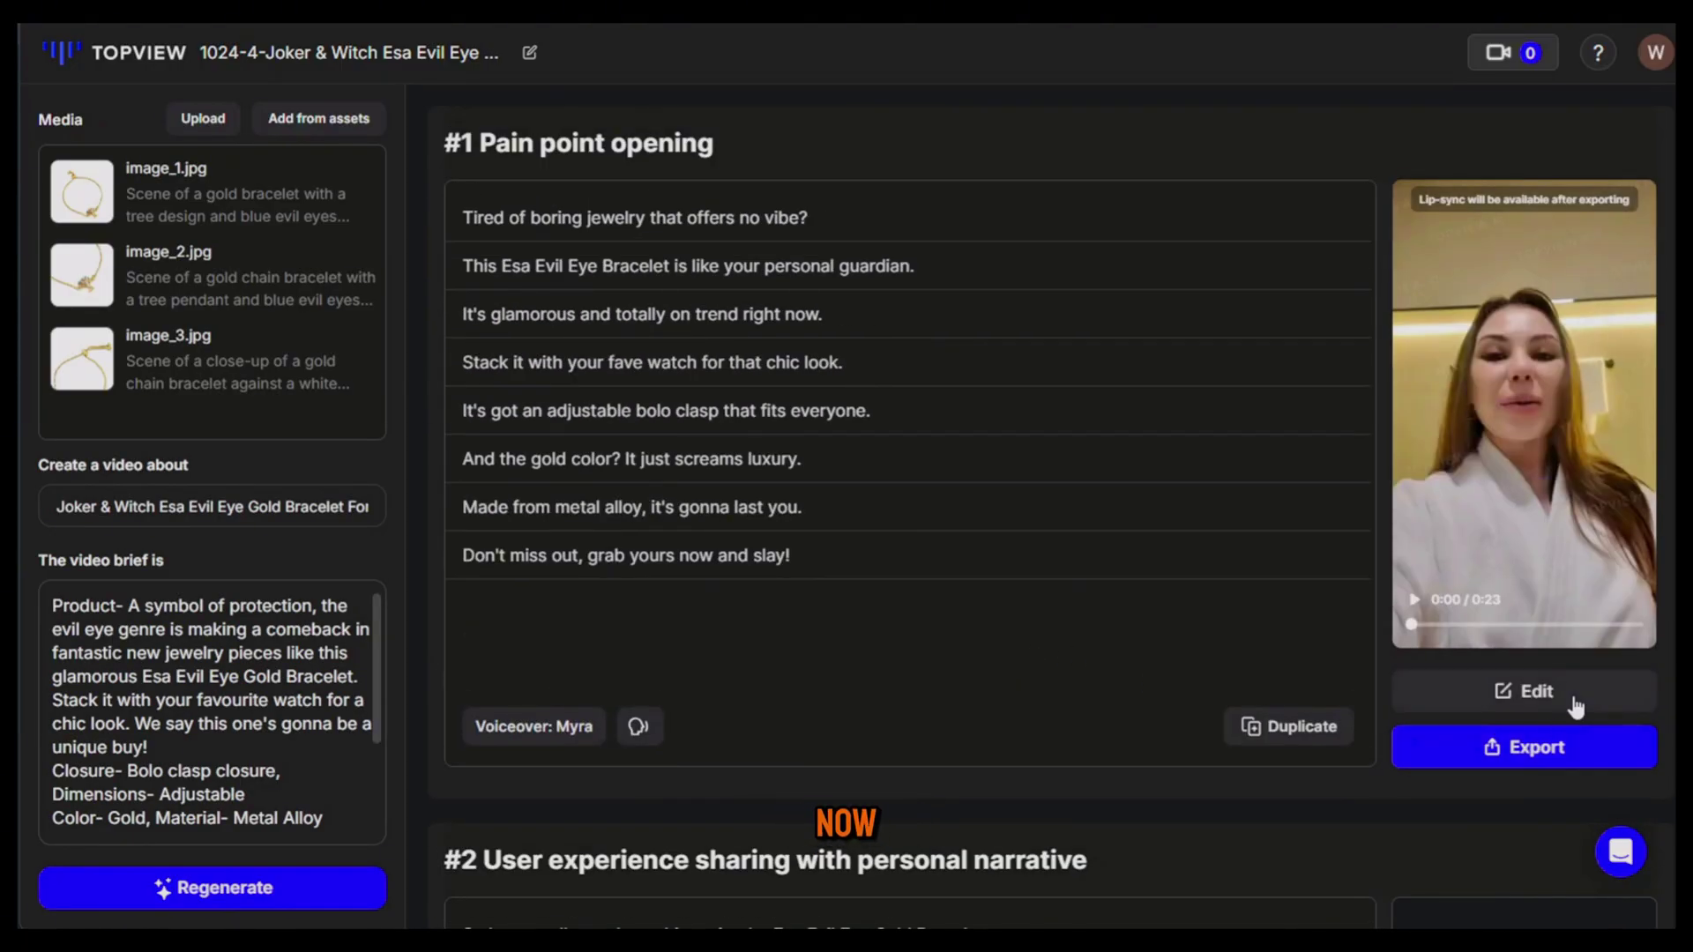
pyautogui.click(1563, 750)
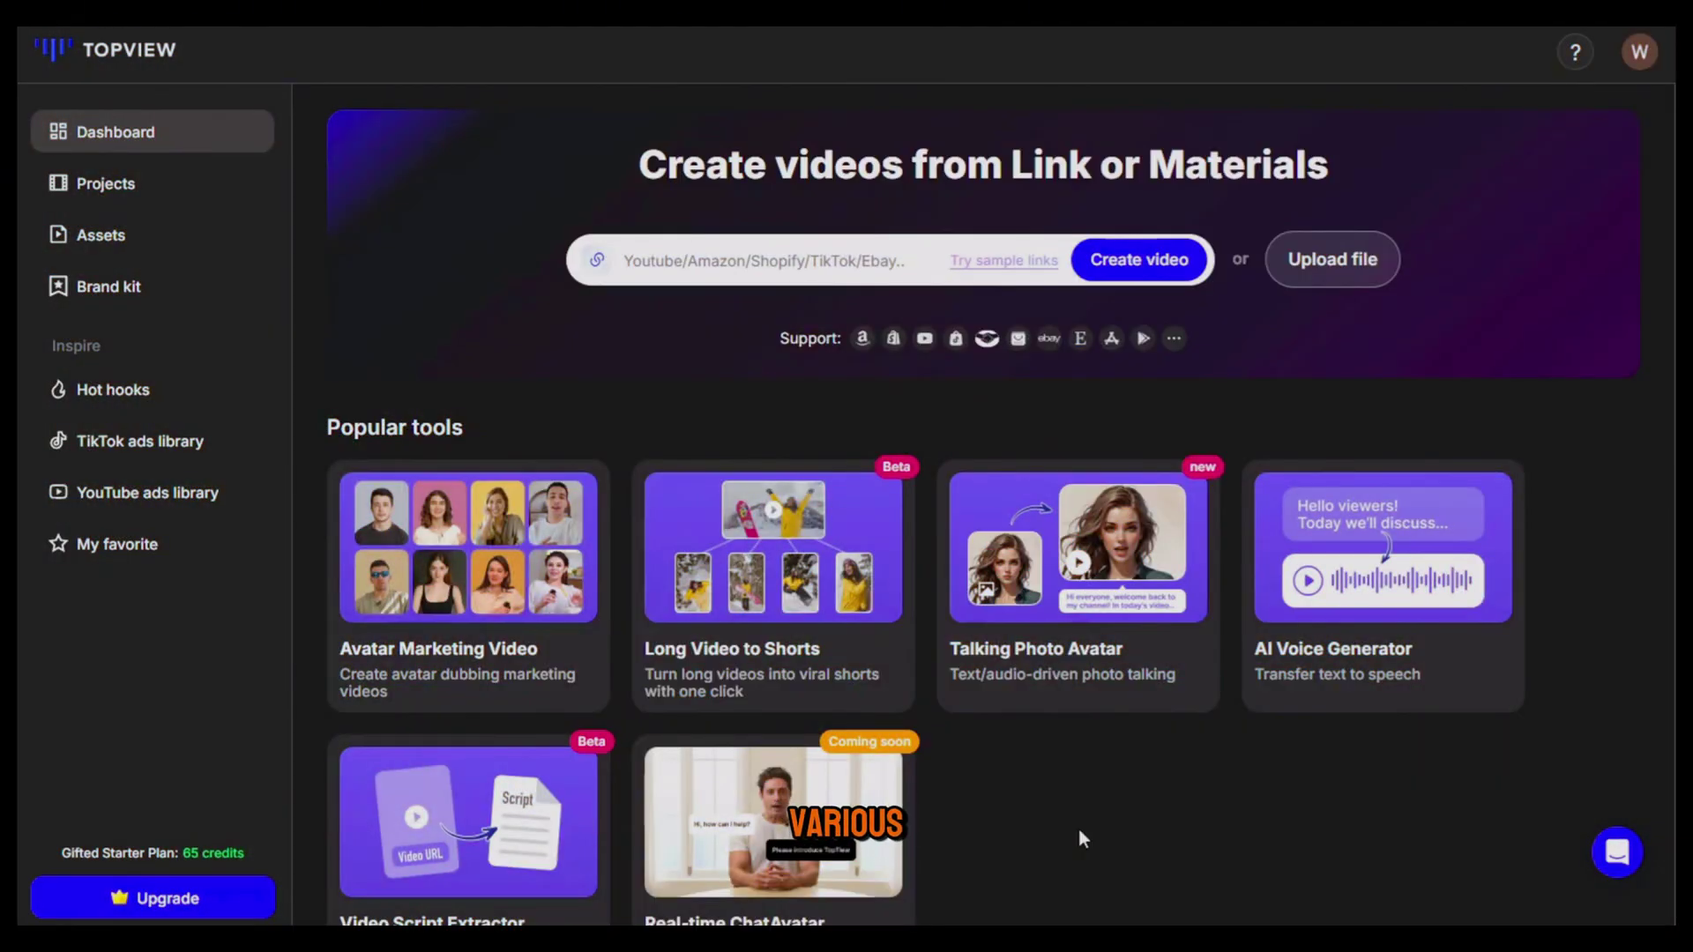
# - Generate 30s - 60s short clips from the interview video with Long Video to Shorts
pyautogui.click(806, 532)
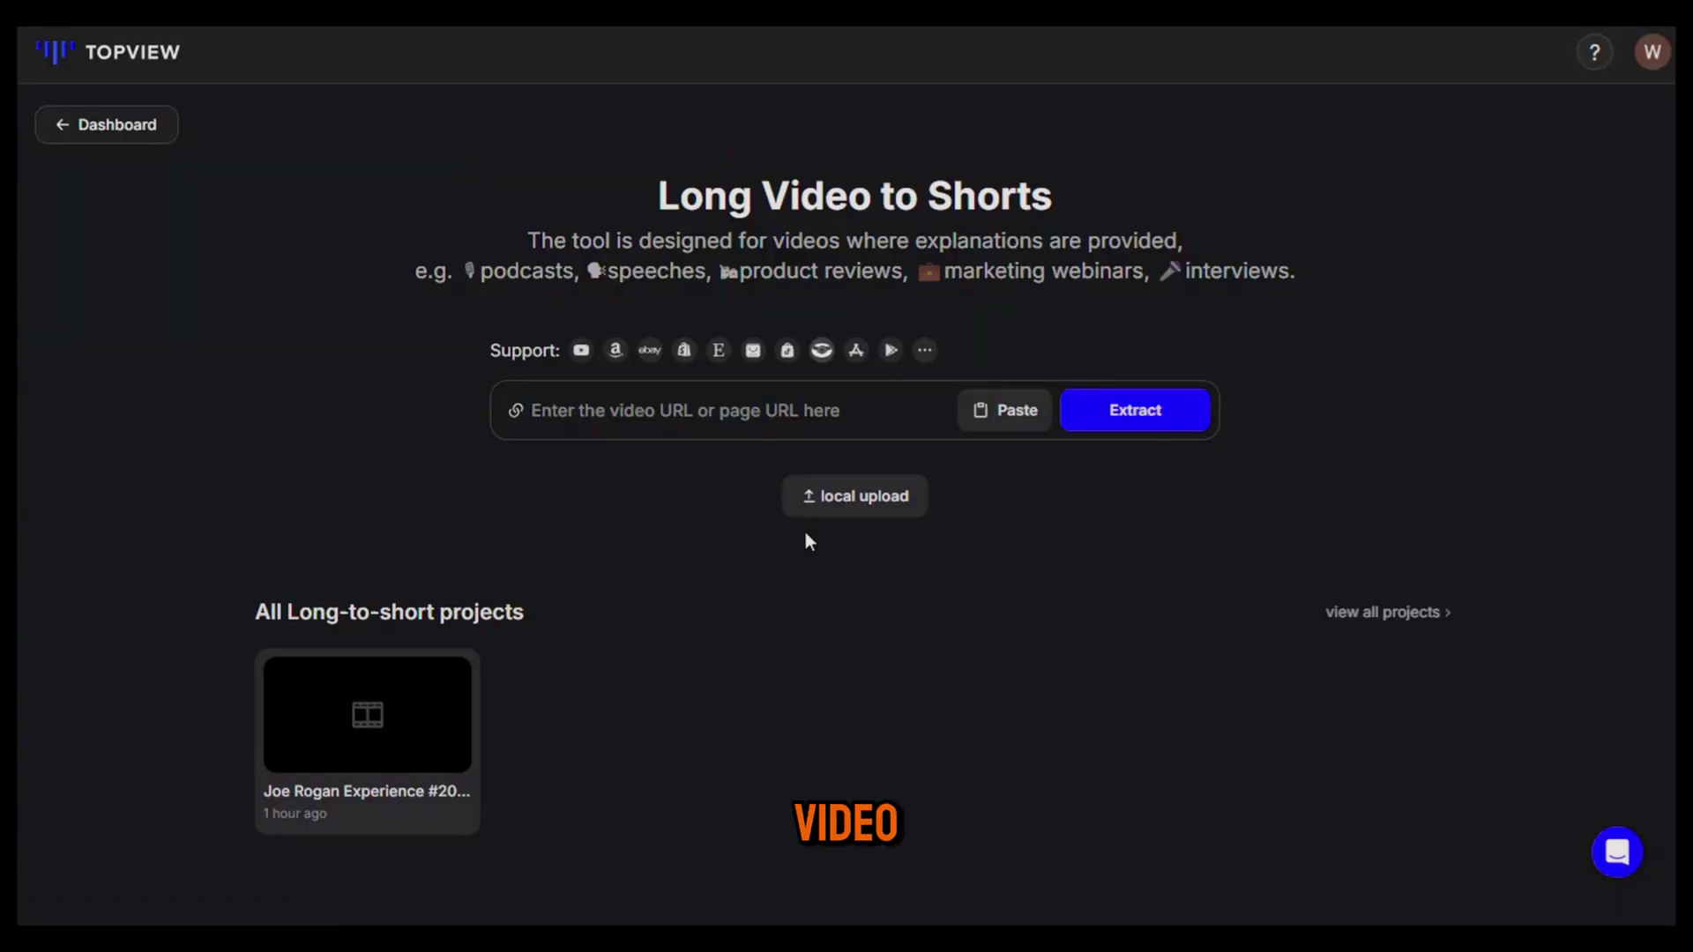
pyautogui.click(823, 424)
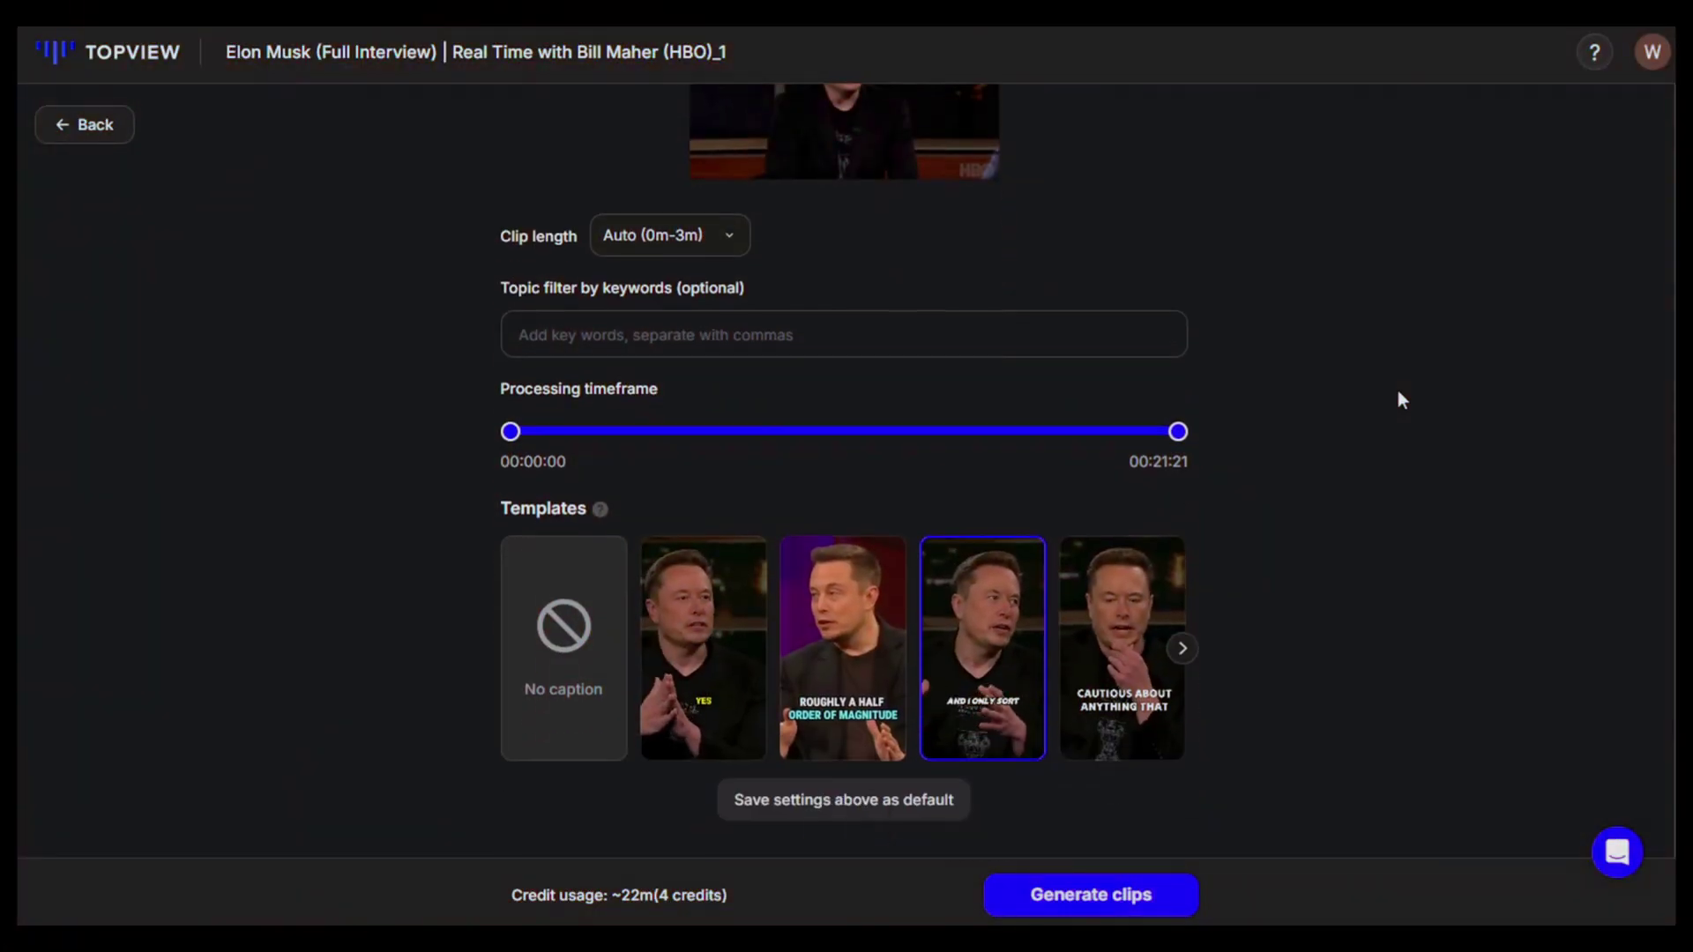
pyautogui.click(718, 237)
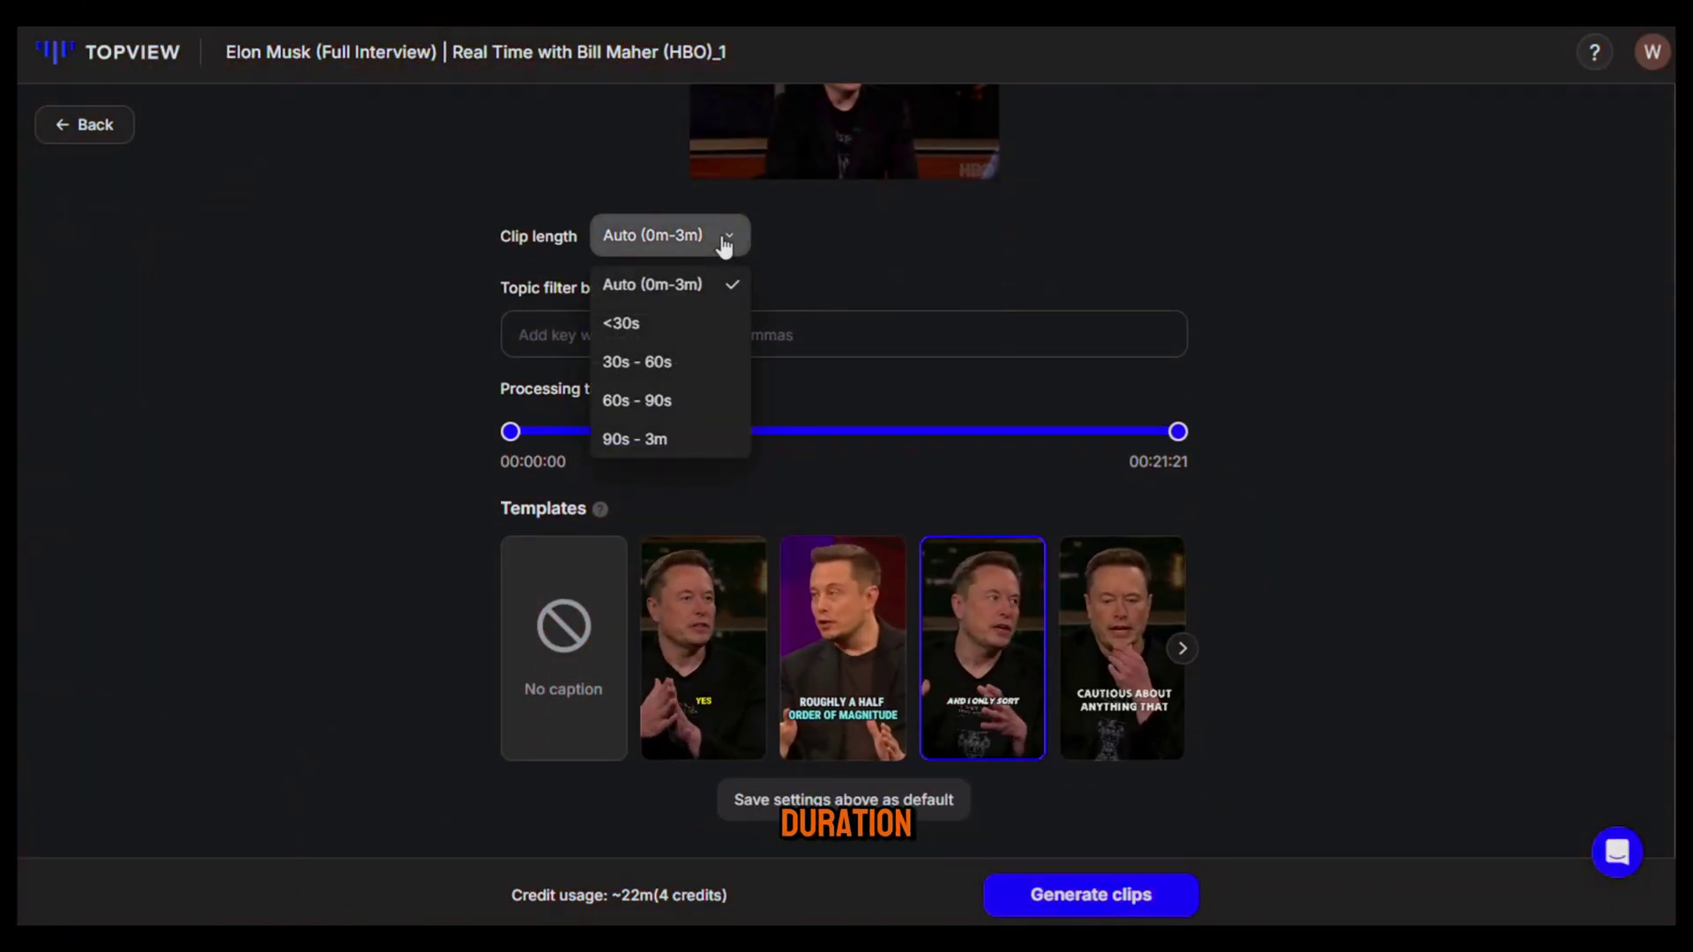
pyautogui.click(657, 364)
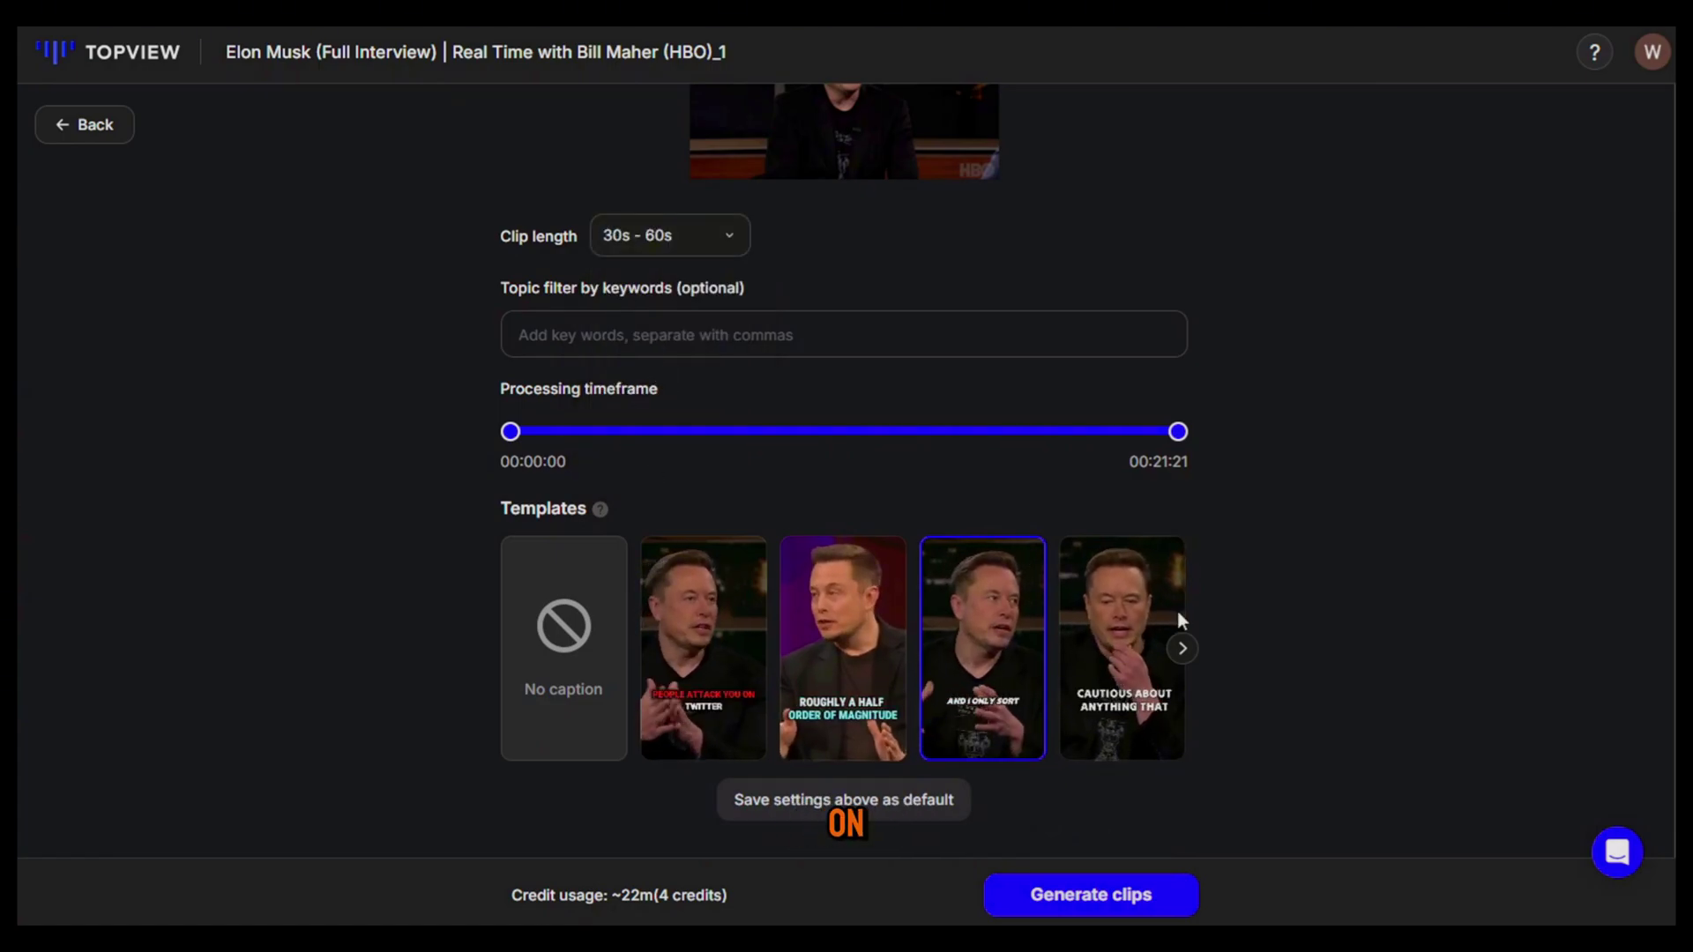
pyautogui.click(1093, 898)
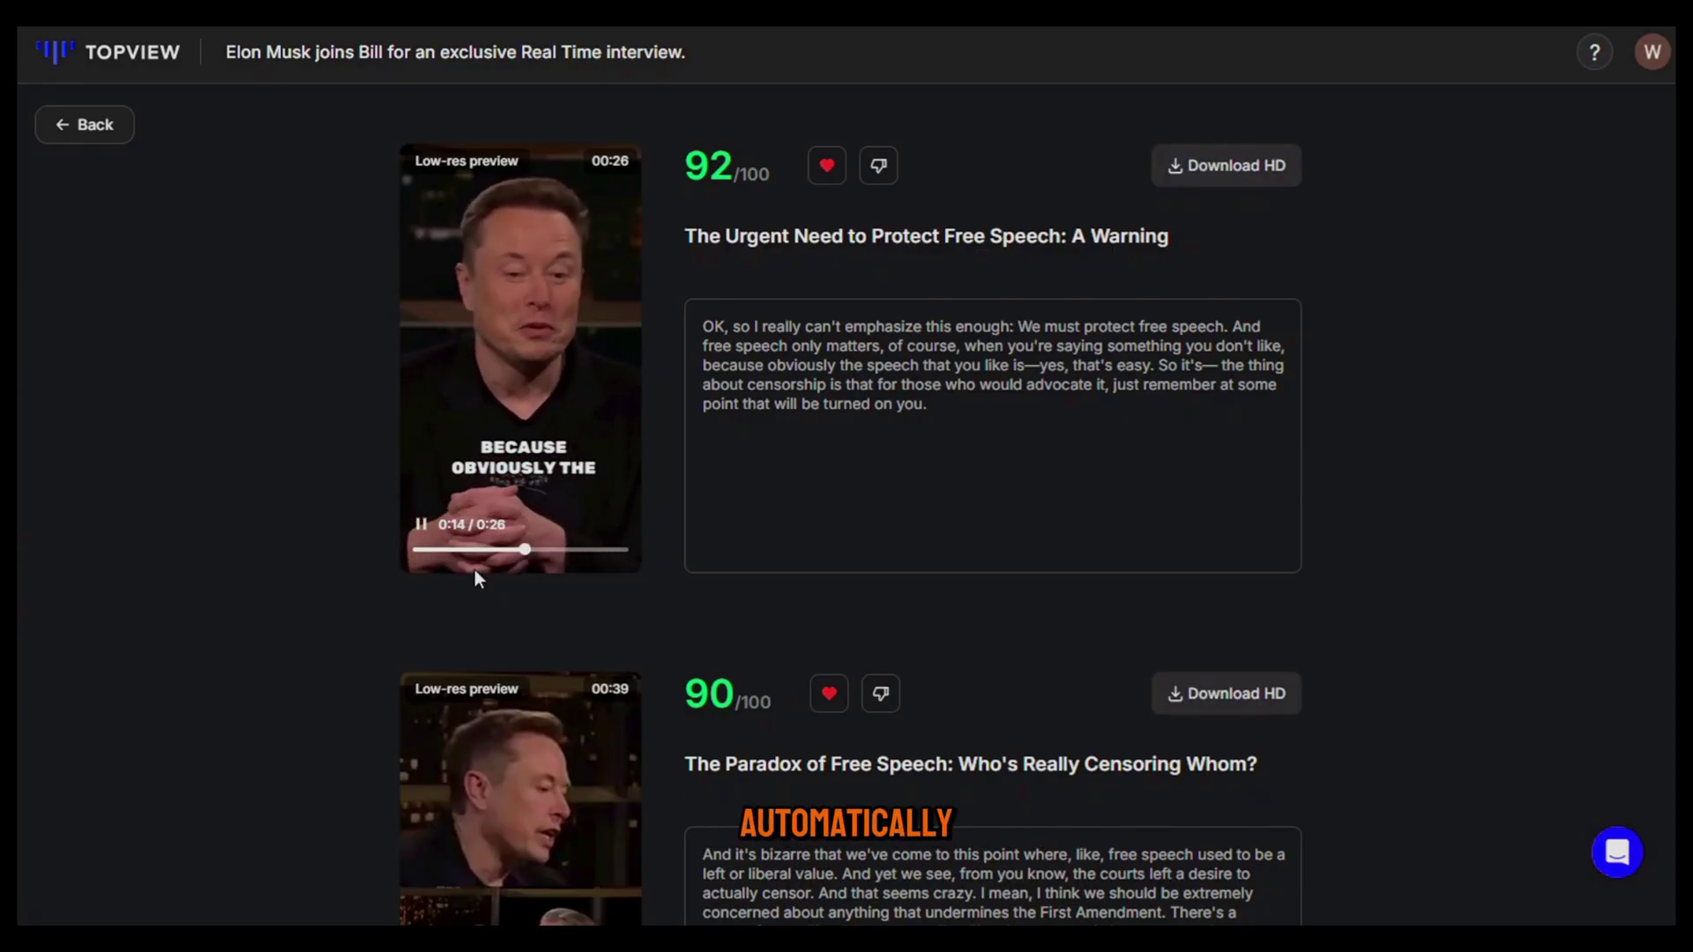
# - Review the scored clips, led by the 92/100 free-speech clip
pyautogui.doubleClick(706, 164)
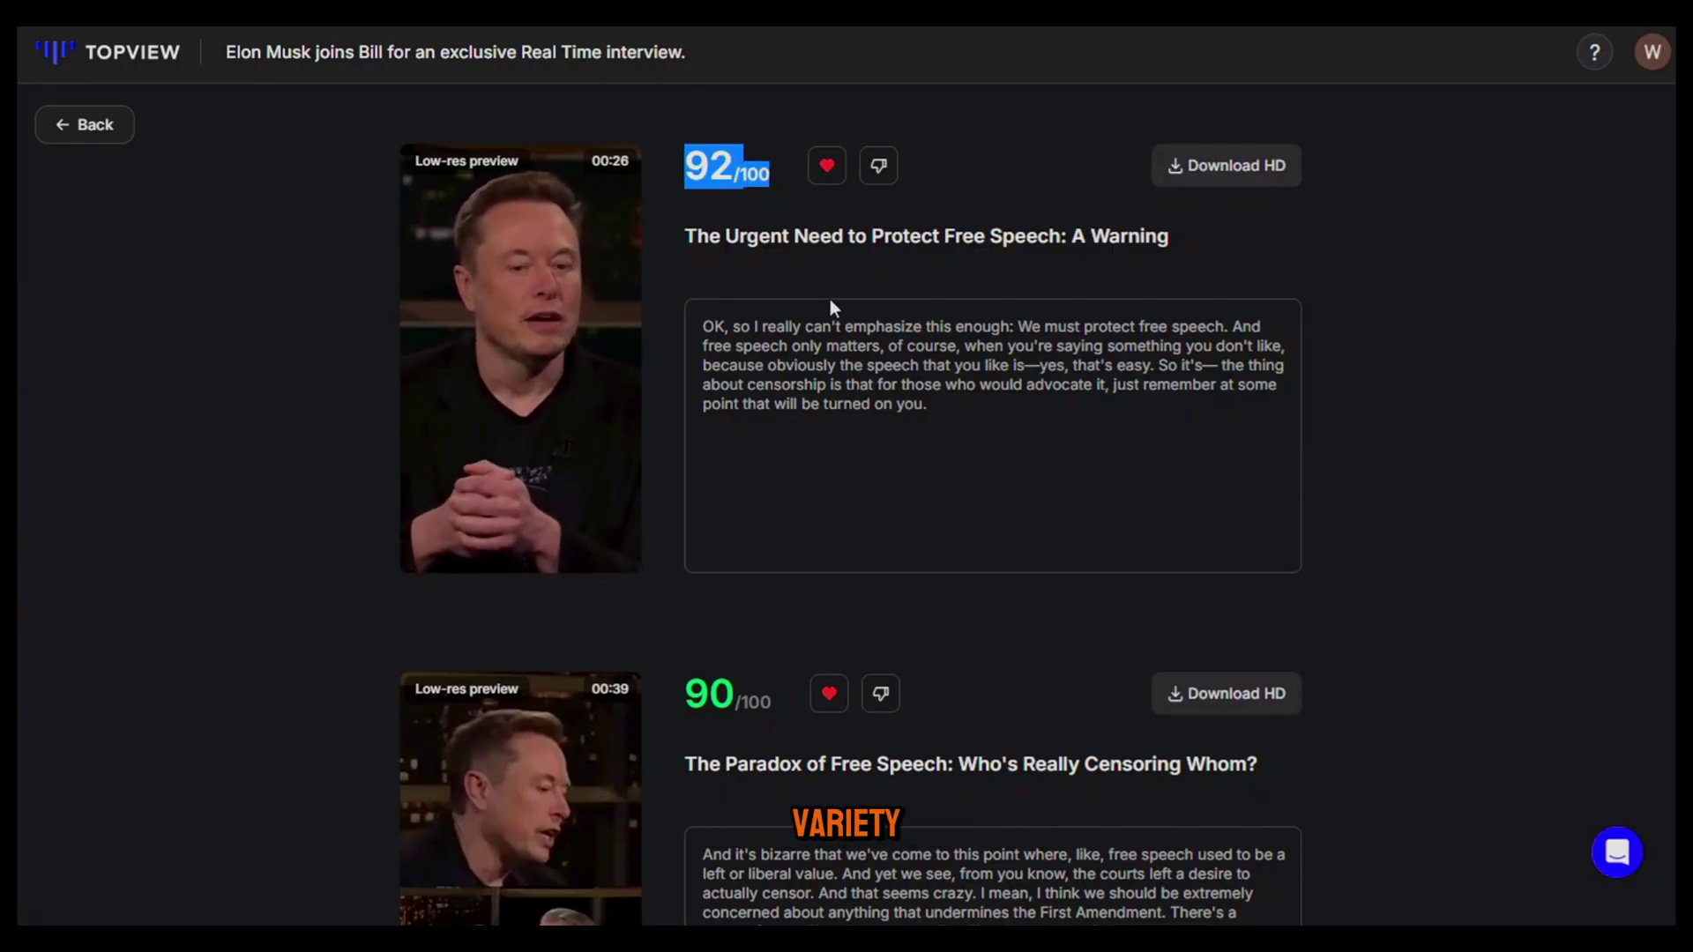
pyautogui.scroll(-5, 970, 621)
pyautogui.scroll(-5, 973, 625)
pyautogui.scroll(10, 972, 624)
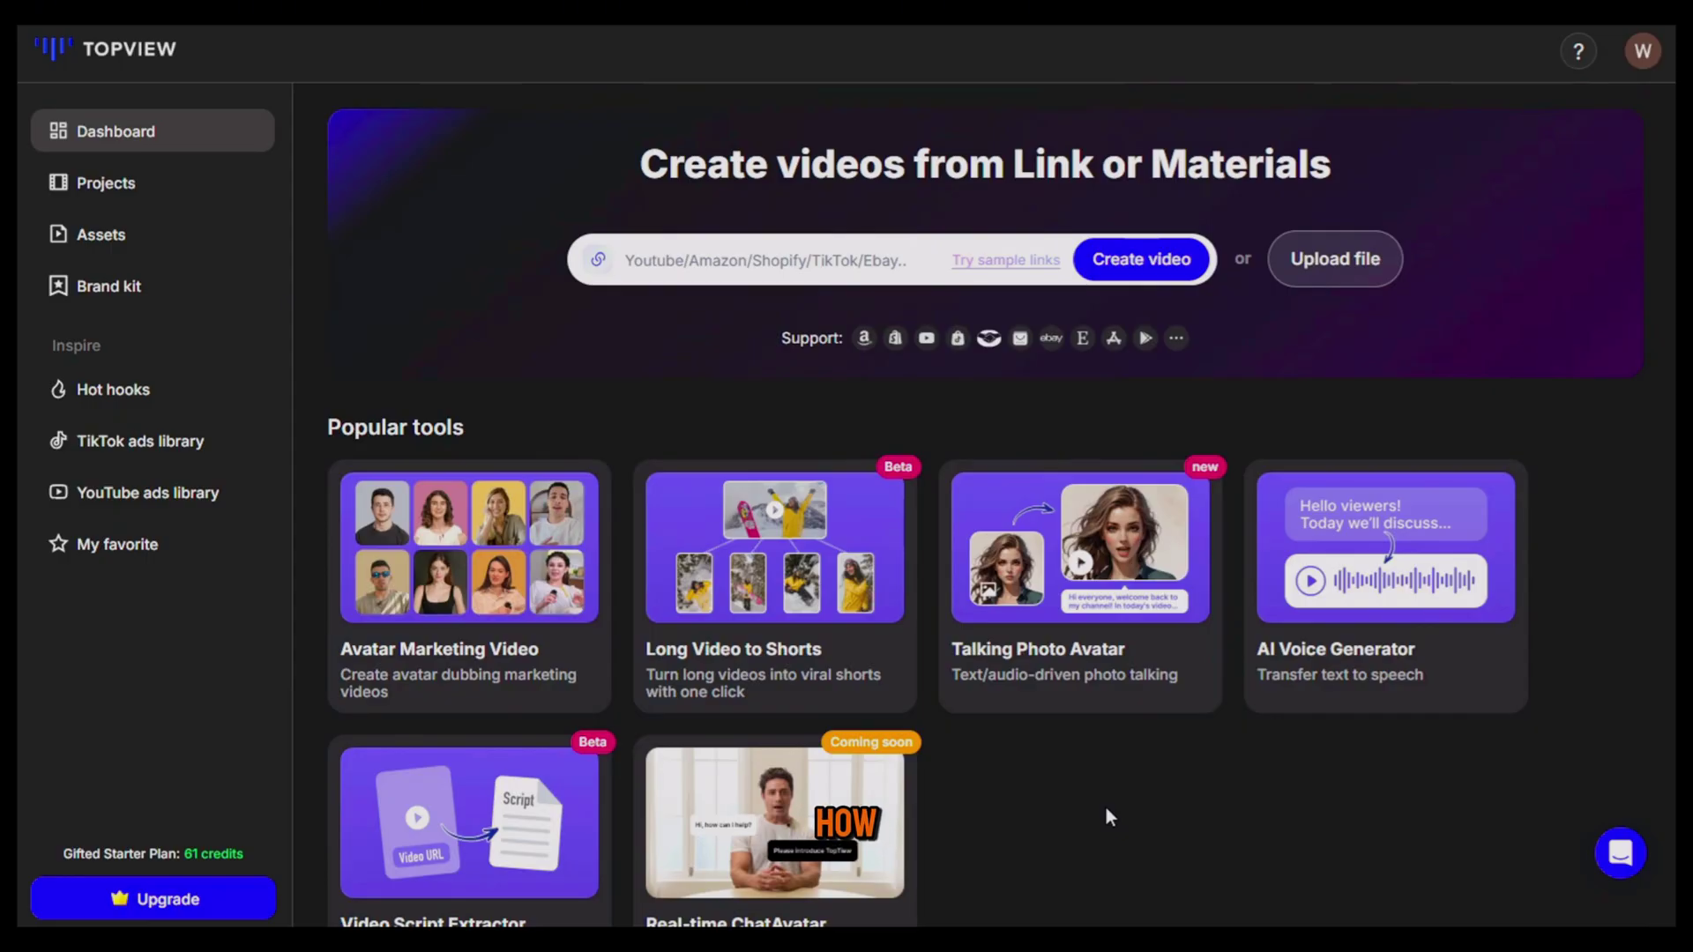
# - Create a talking photo avatar with the pasted introduction script as text and the Myra voice
pyautogui.click(1068, 589)
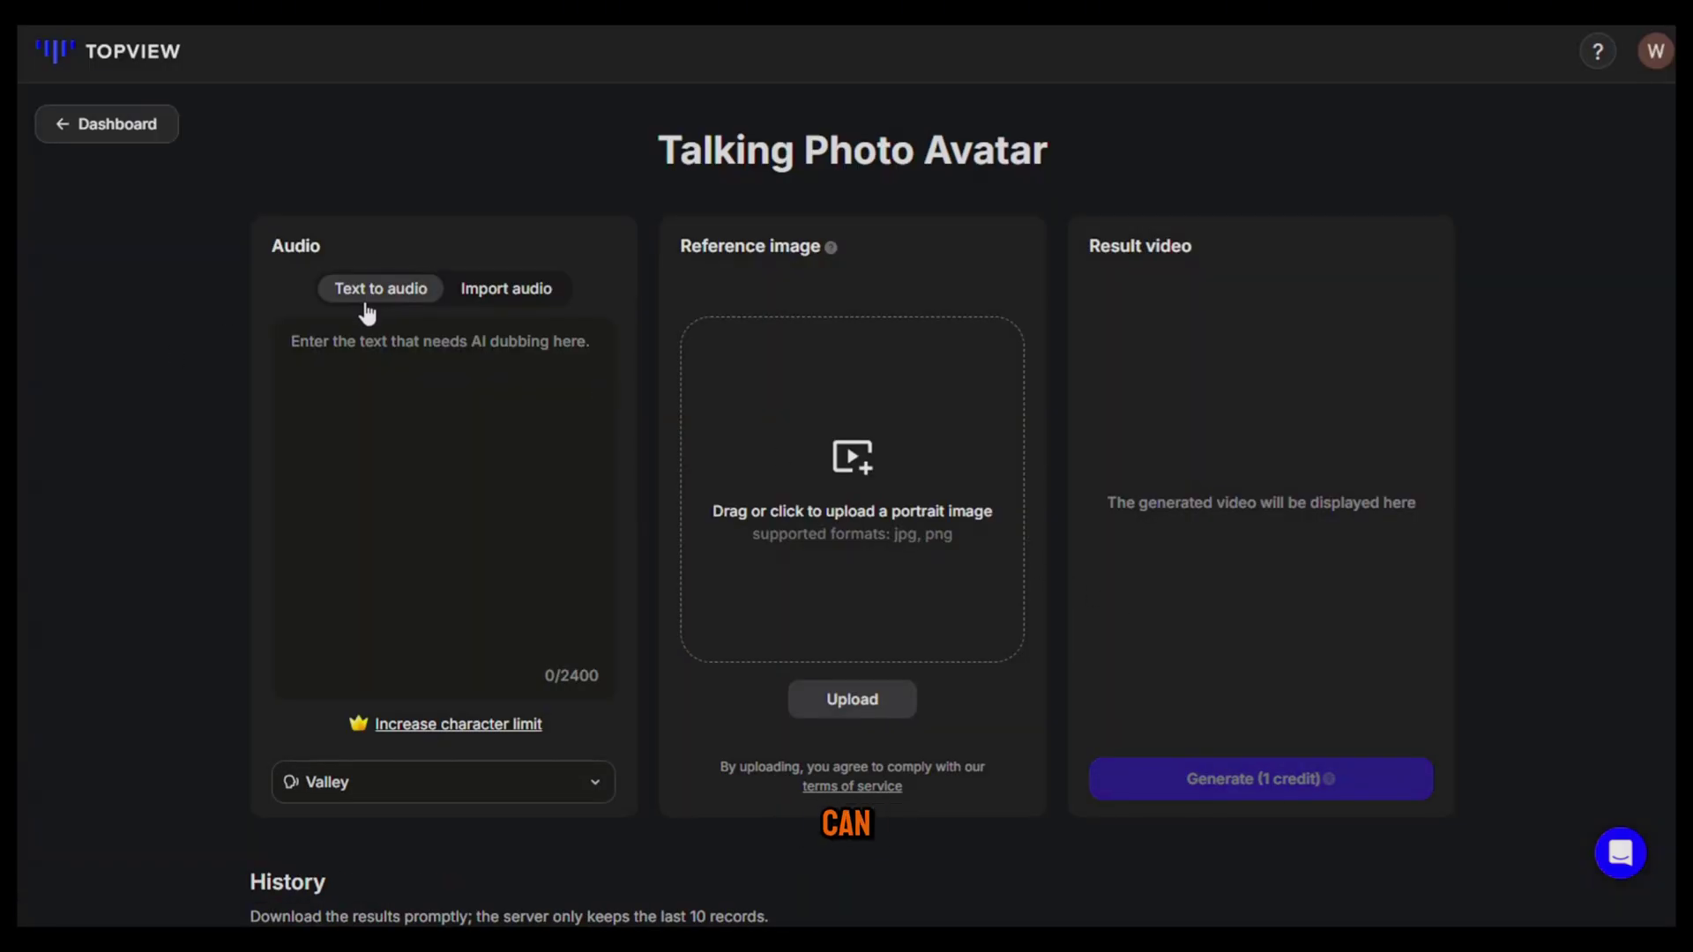
pyautogui.click(529, 296)
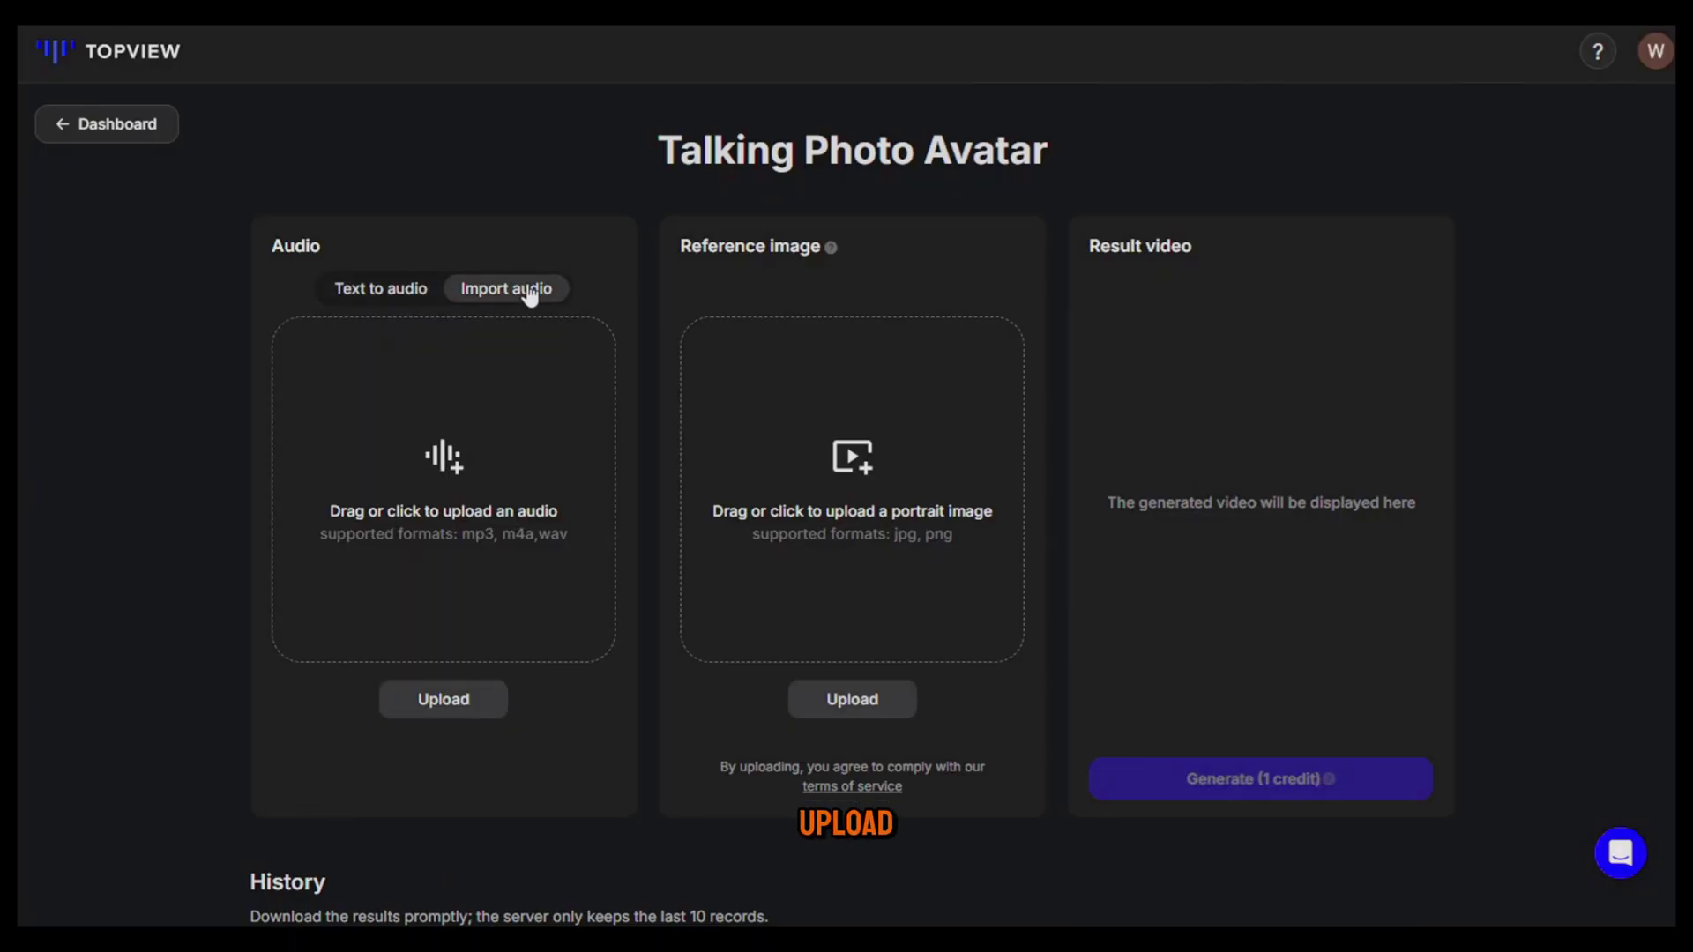
pyautogui.click(387, 304)
pyautogui.write('Hello, this is Anna, and I’m not real. I was created using AI. In this video, you’ll learn how to create a talking avatar just like me. Make sure to watch till the end, guys. Bye!')
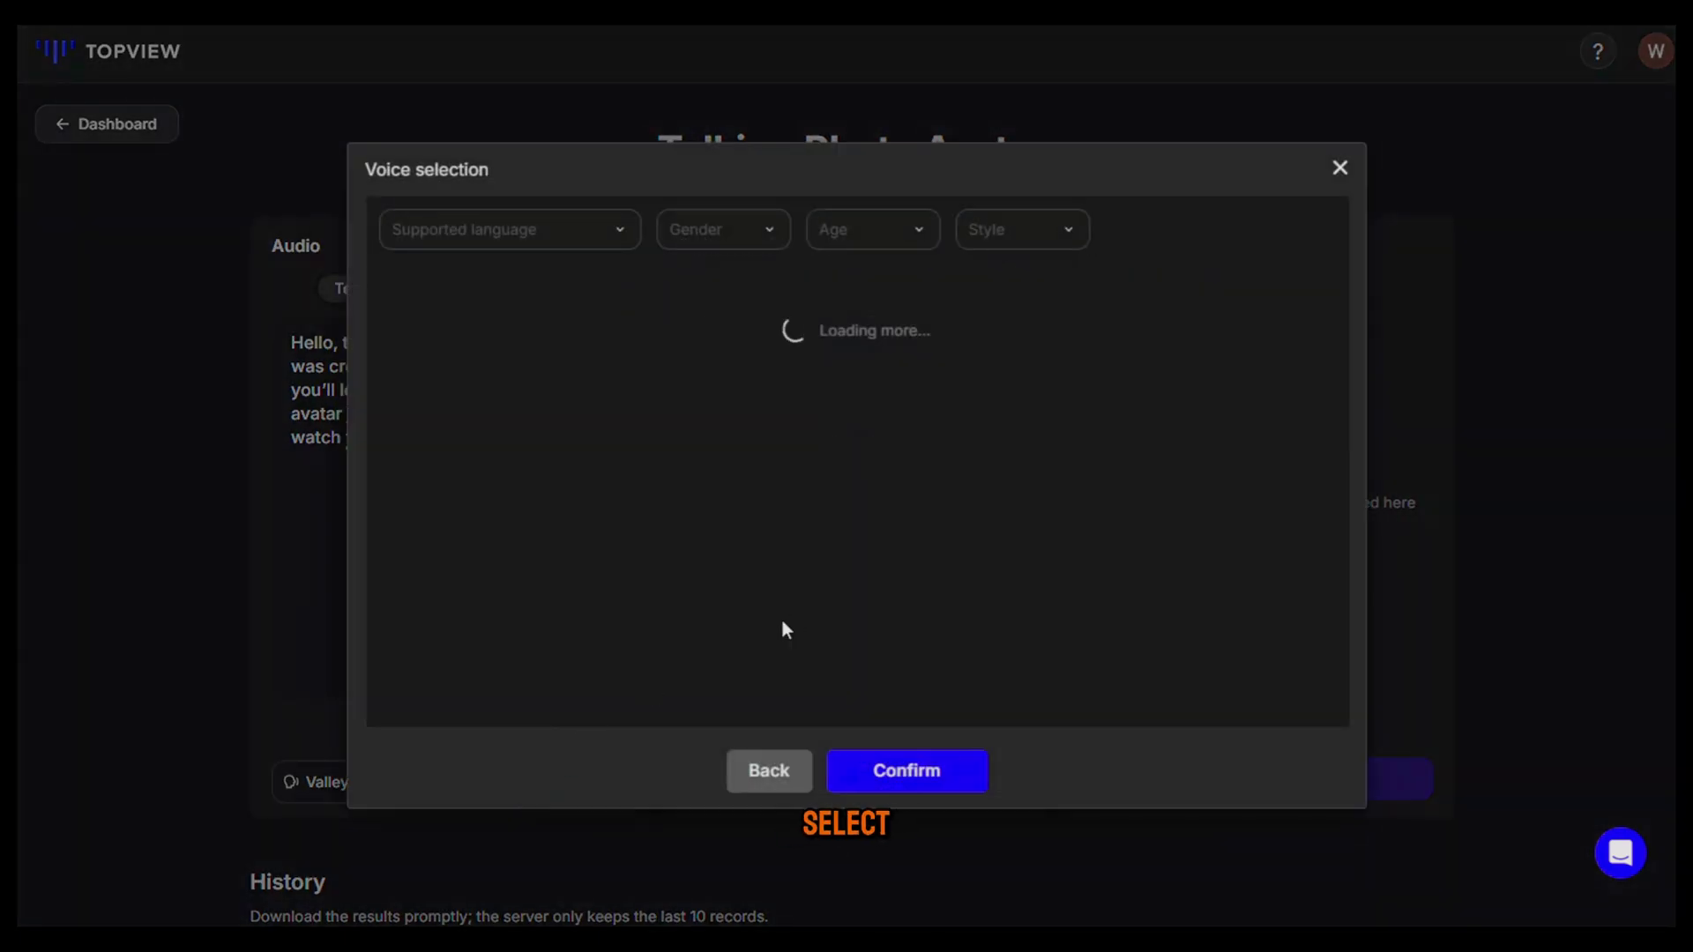
pyautogui.scroll(-2, 1138, 495)
pyautogui.scroll(2, 1150, 494)
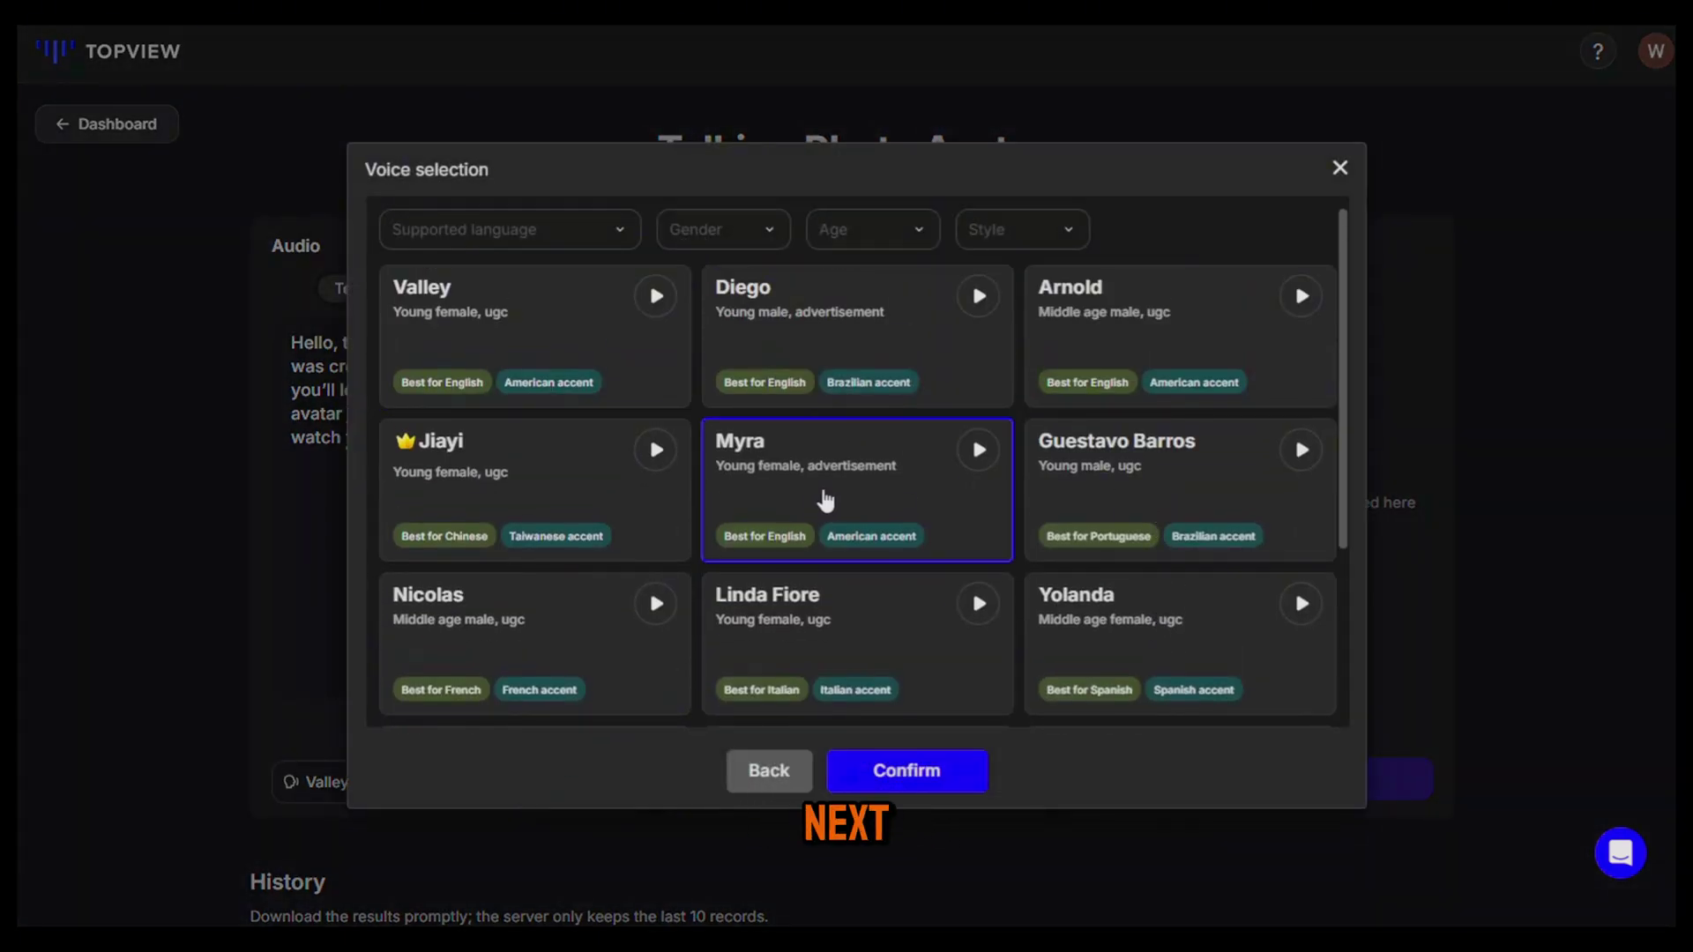
pyautogui.click(941, 774)
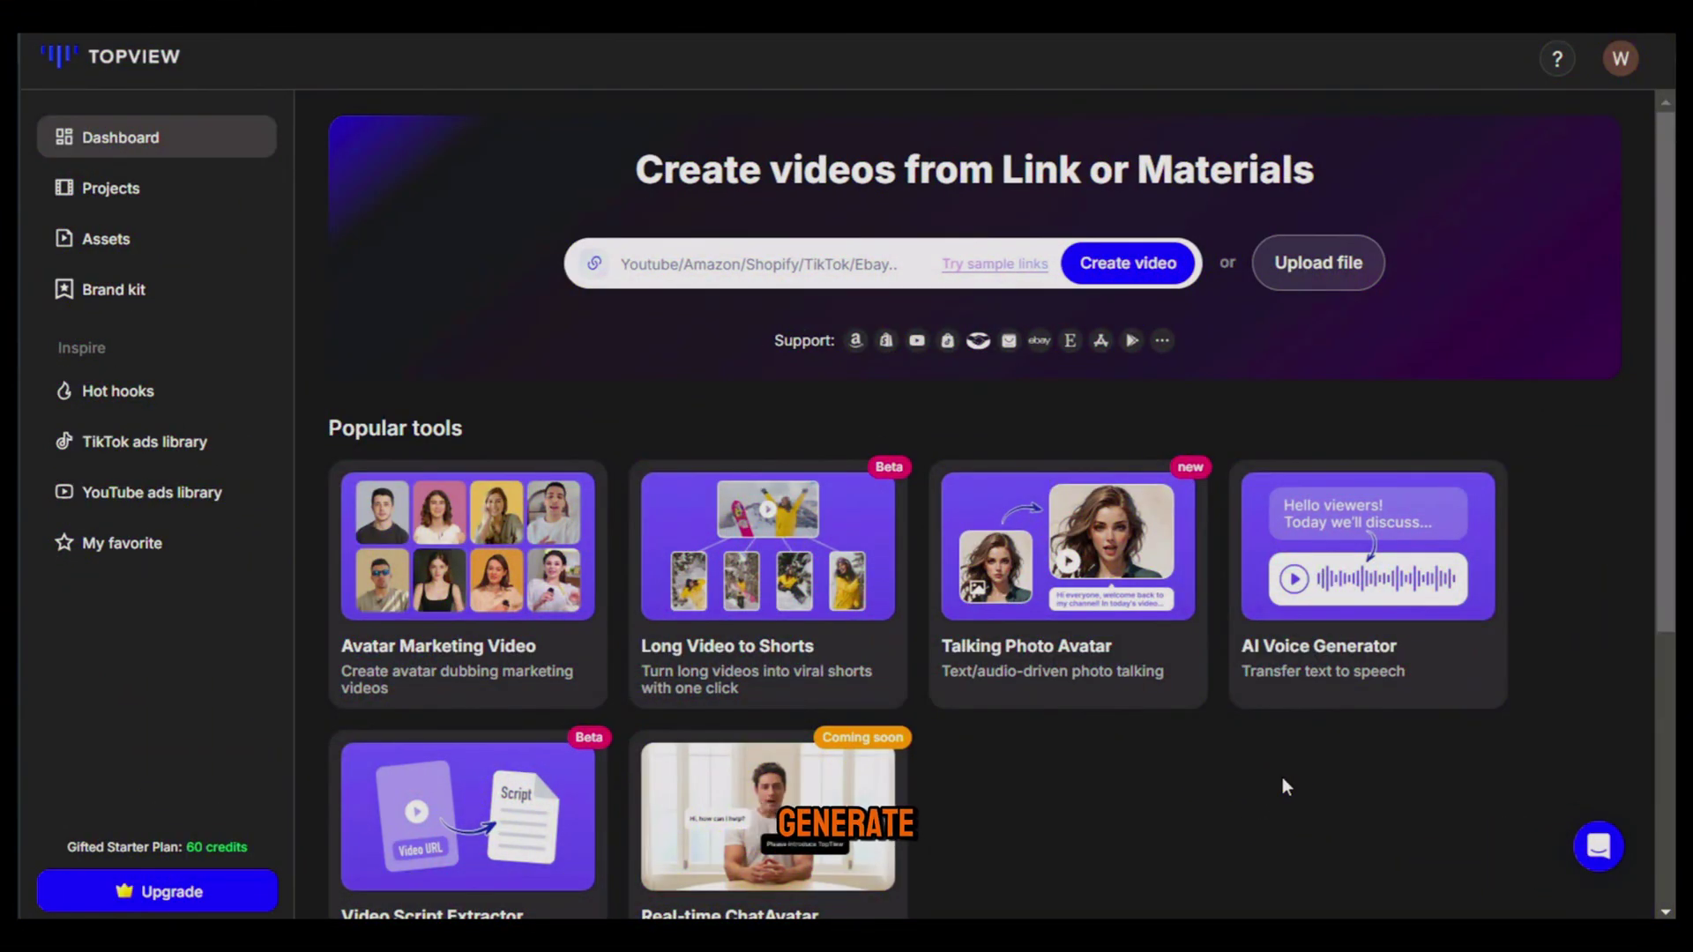
# - Generate a Diego-voiced voiceover of the pasted introduction script and download it
pyautogui.click(1380, 556)
pyautogui.write('Hello, this is Anna, and I’m not real. I was created using AI. In this video, you’ll learn how to create a talking avatar just like me. Make sure to watch till the end, guys. Bye!')
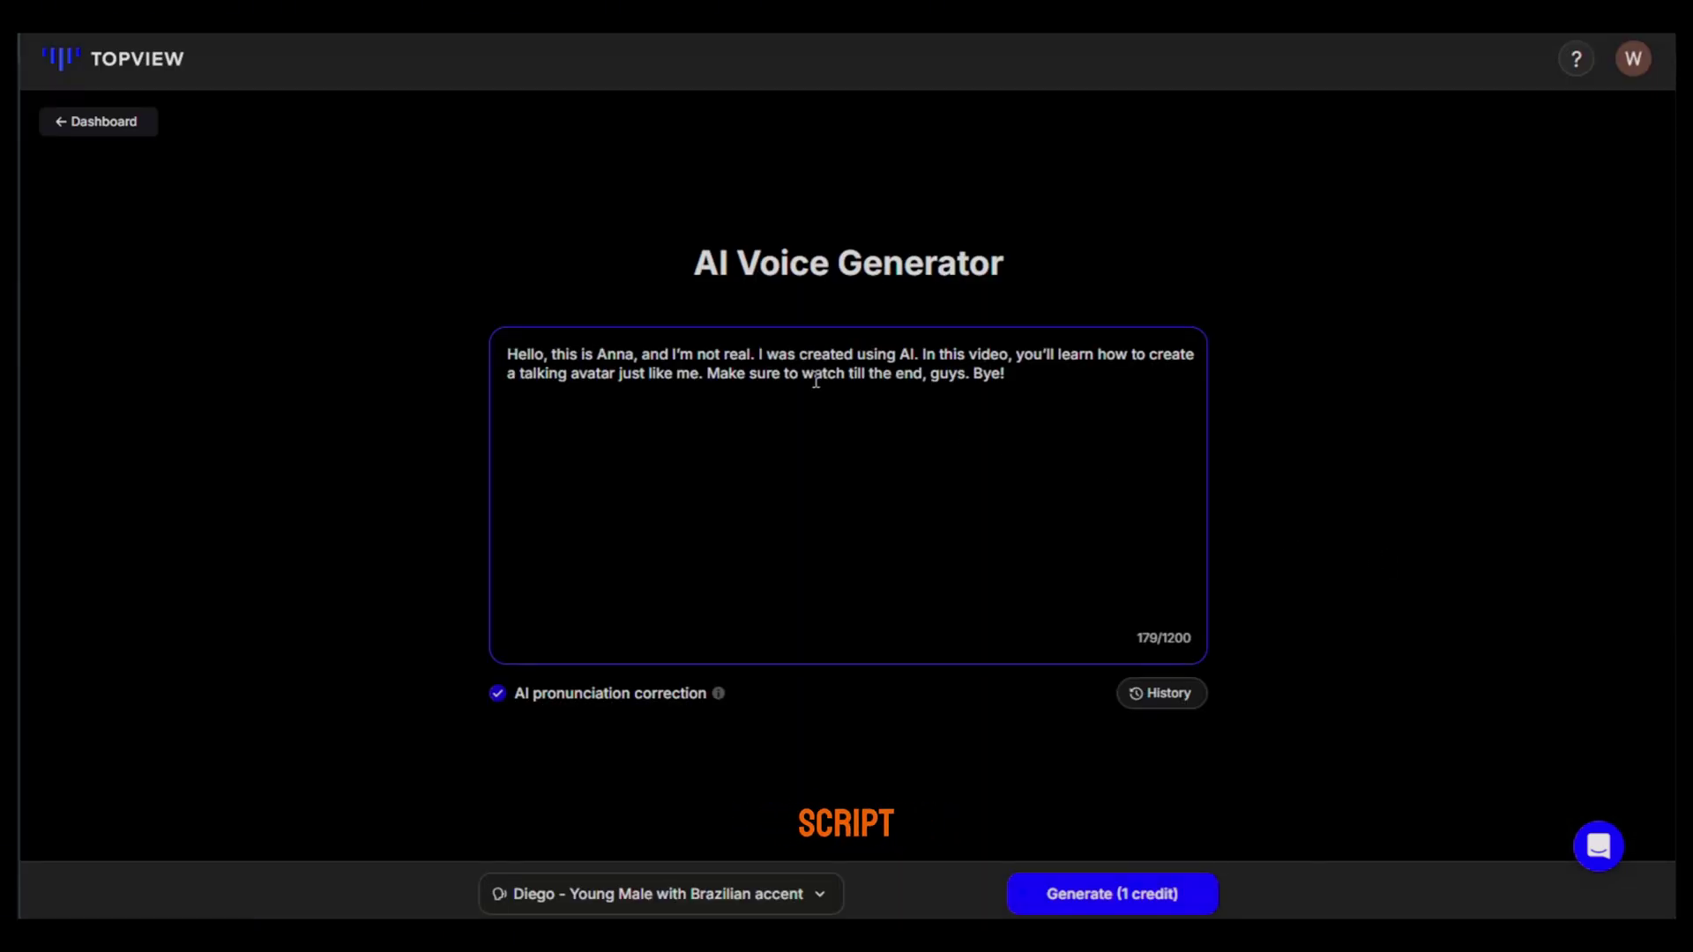
pyautogui.click(750, 894)
pyautogui.scroll(-3, 1124, 397)
pyautogui.scroll(-10, 1124, 395)
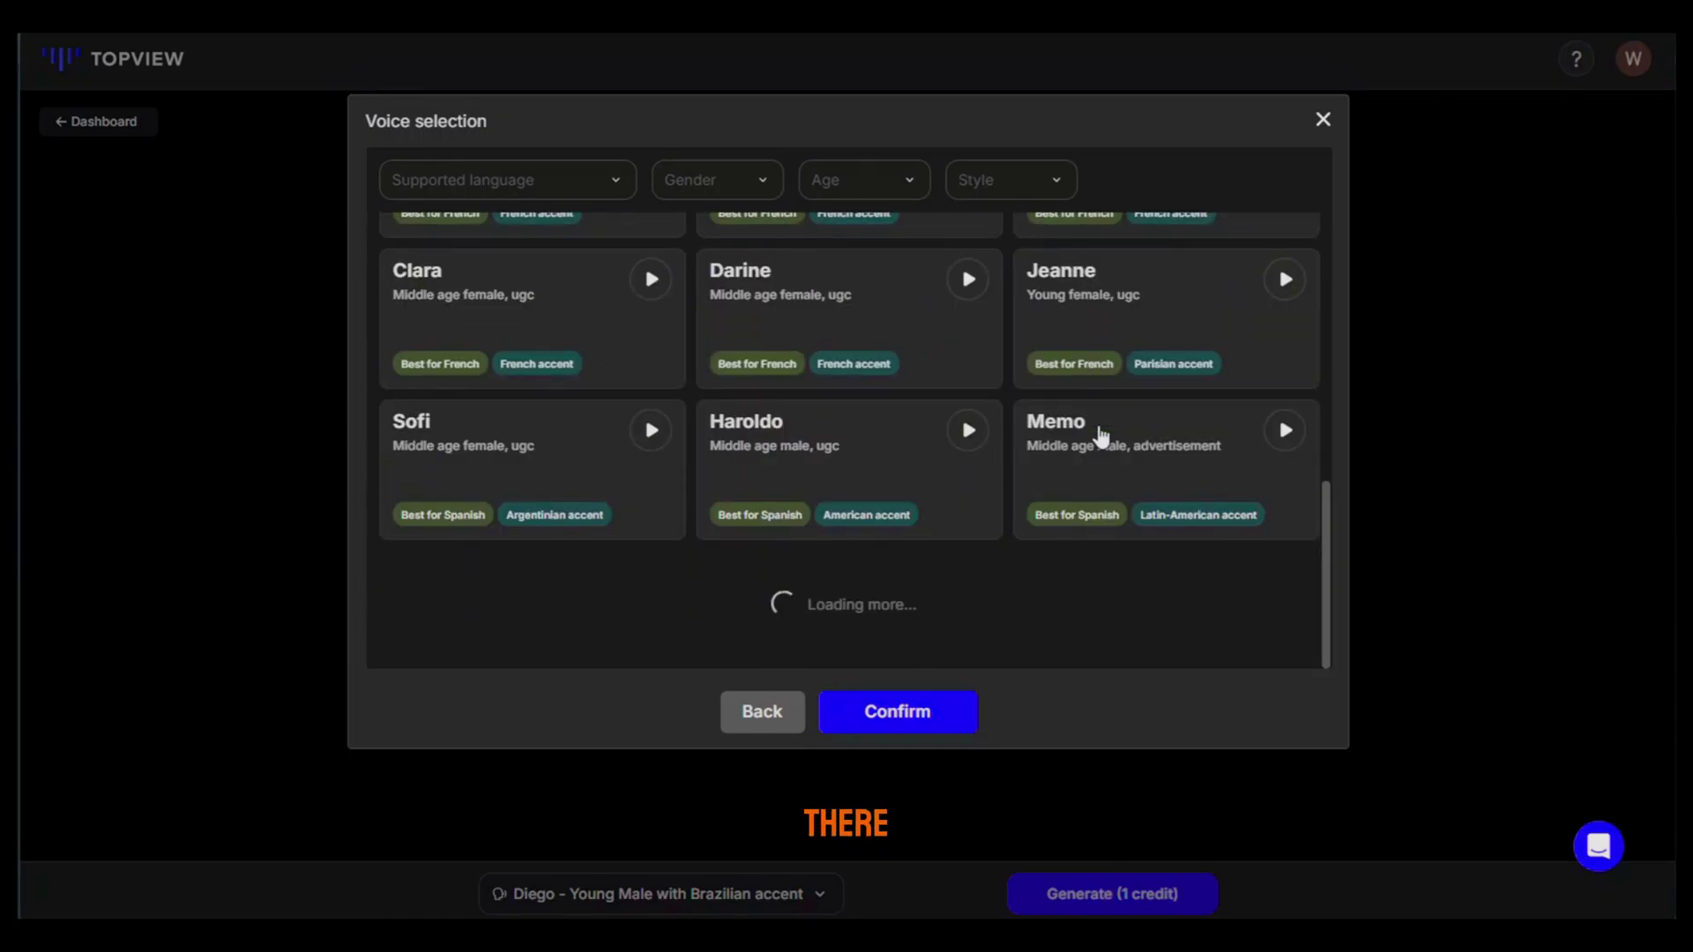
pyautogui.scroll(10, 1100, 433)
pyautogui.click(939, 710)
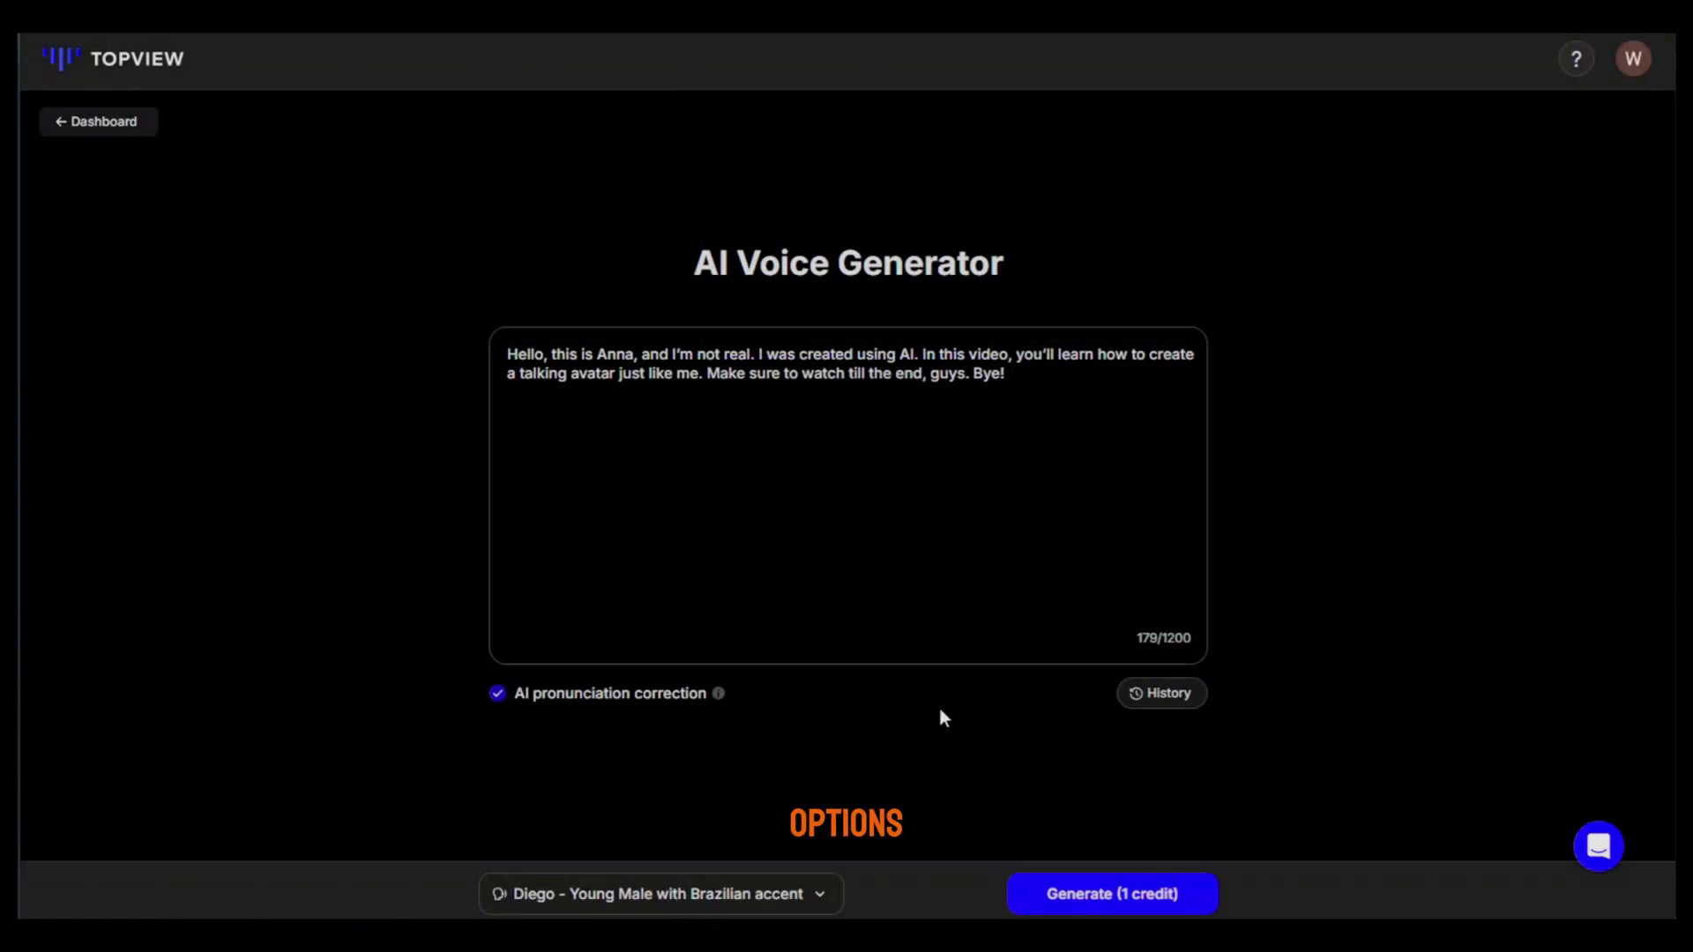
pyautogui.click(1113, 893)
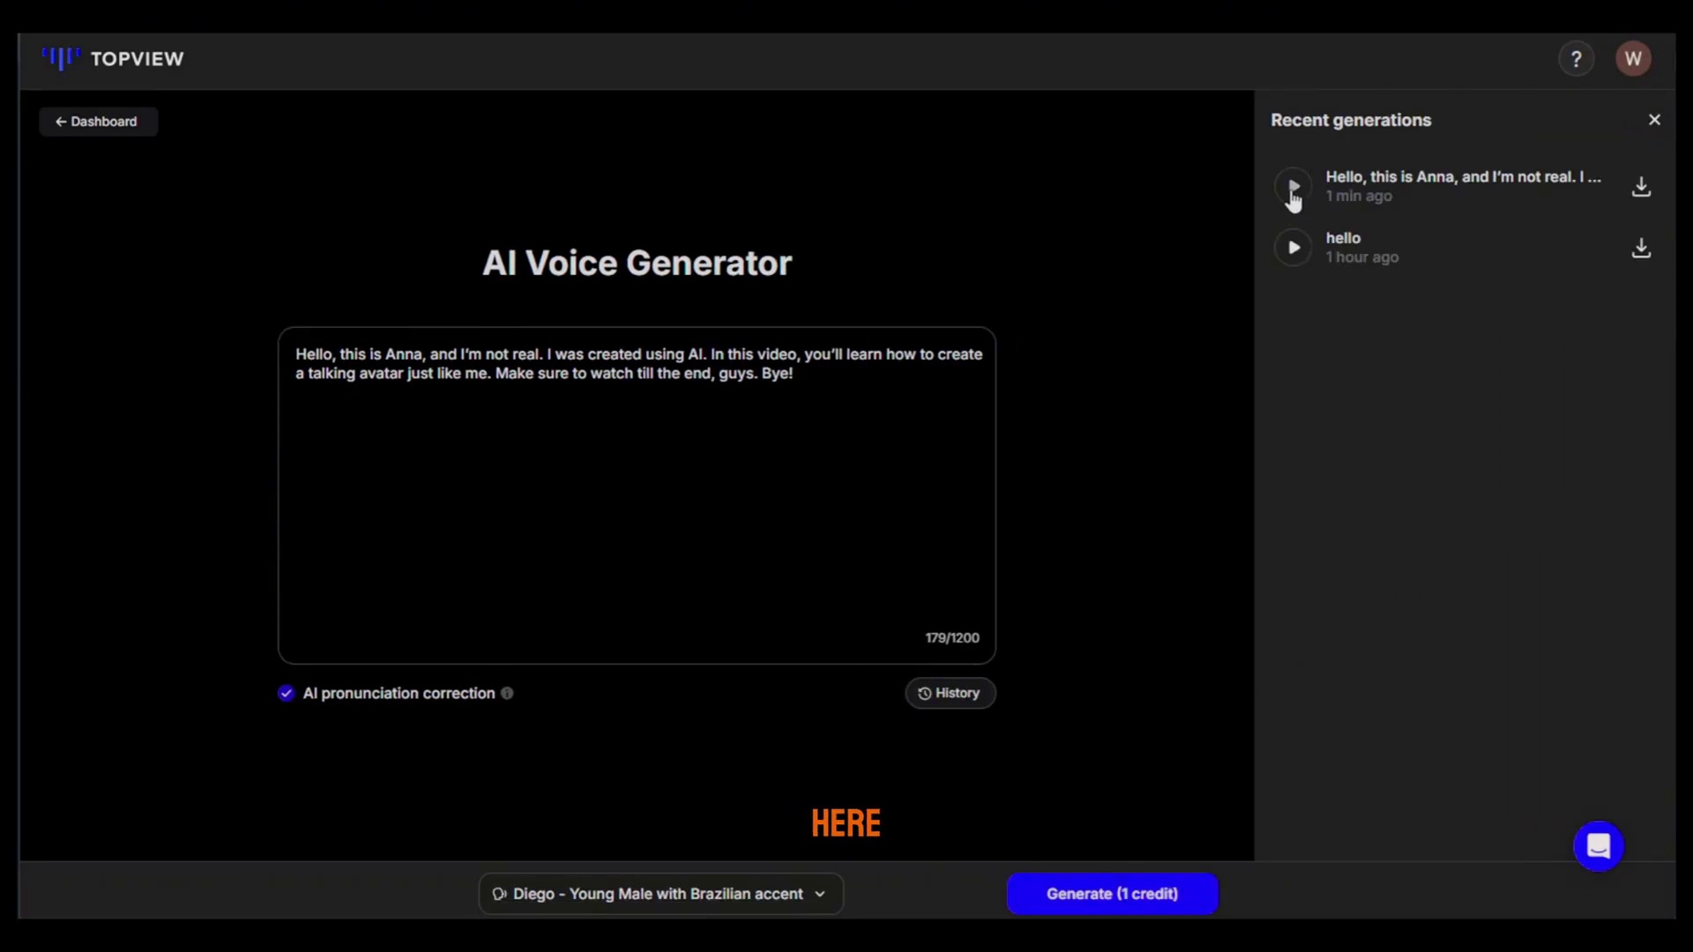
pyautogui.click(1641, 190)
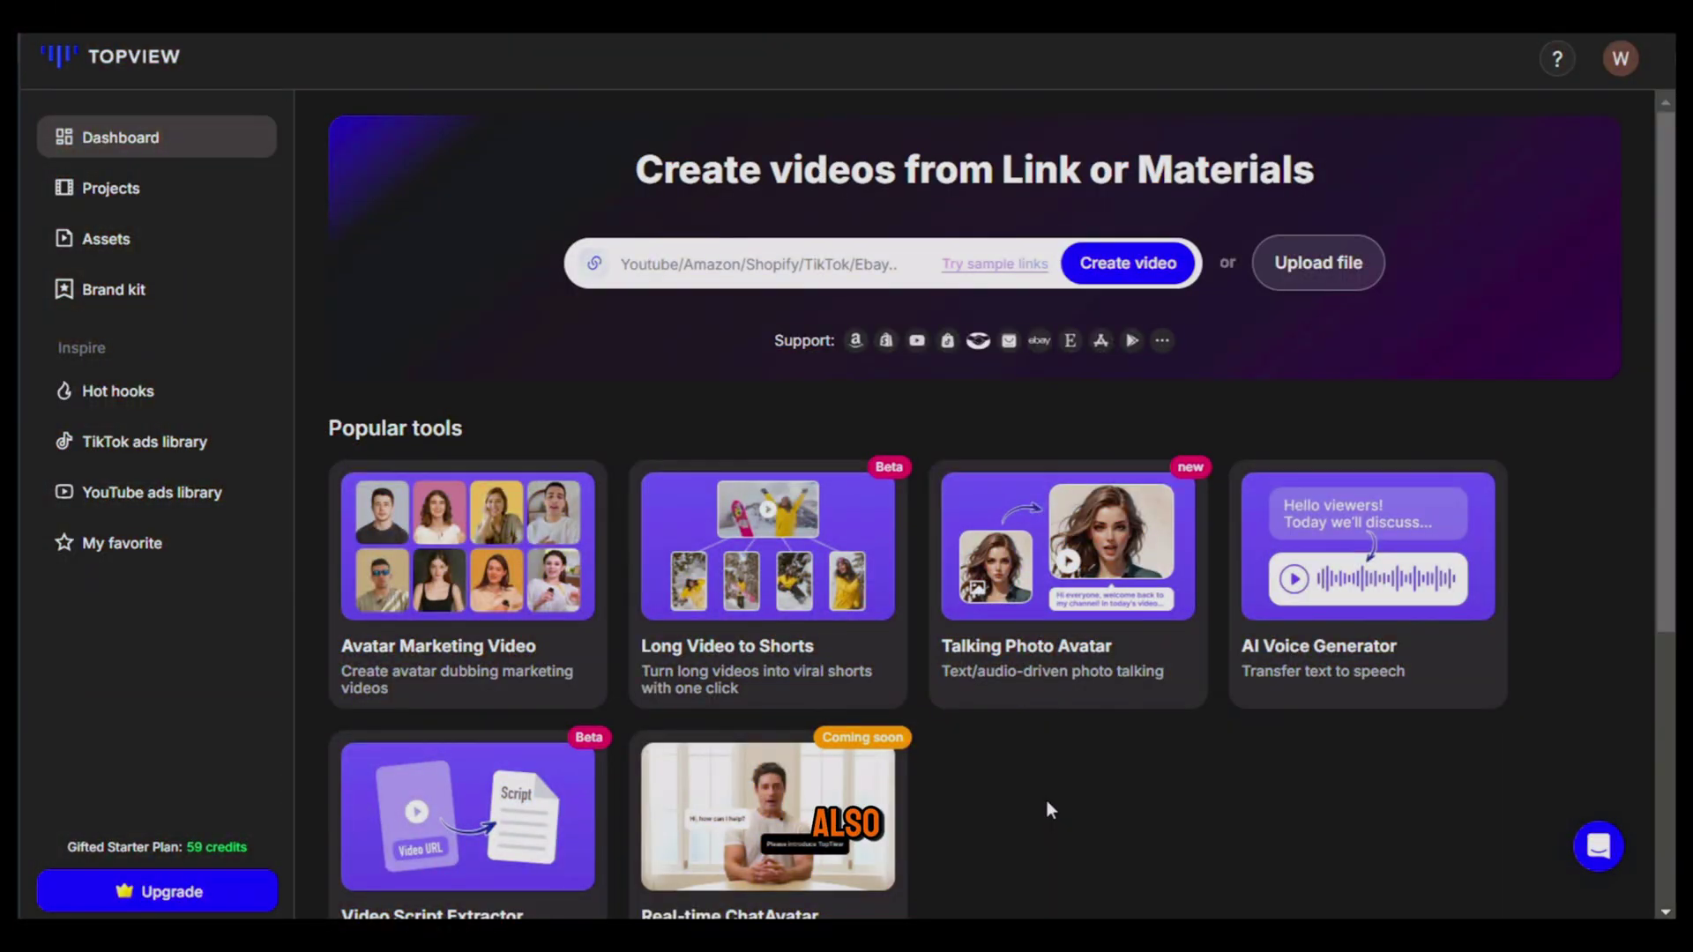
# - Paste the YouTube video URL into Video Script Extractor and start a free extraction
pyautogui.click(552, 828)
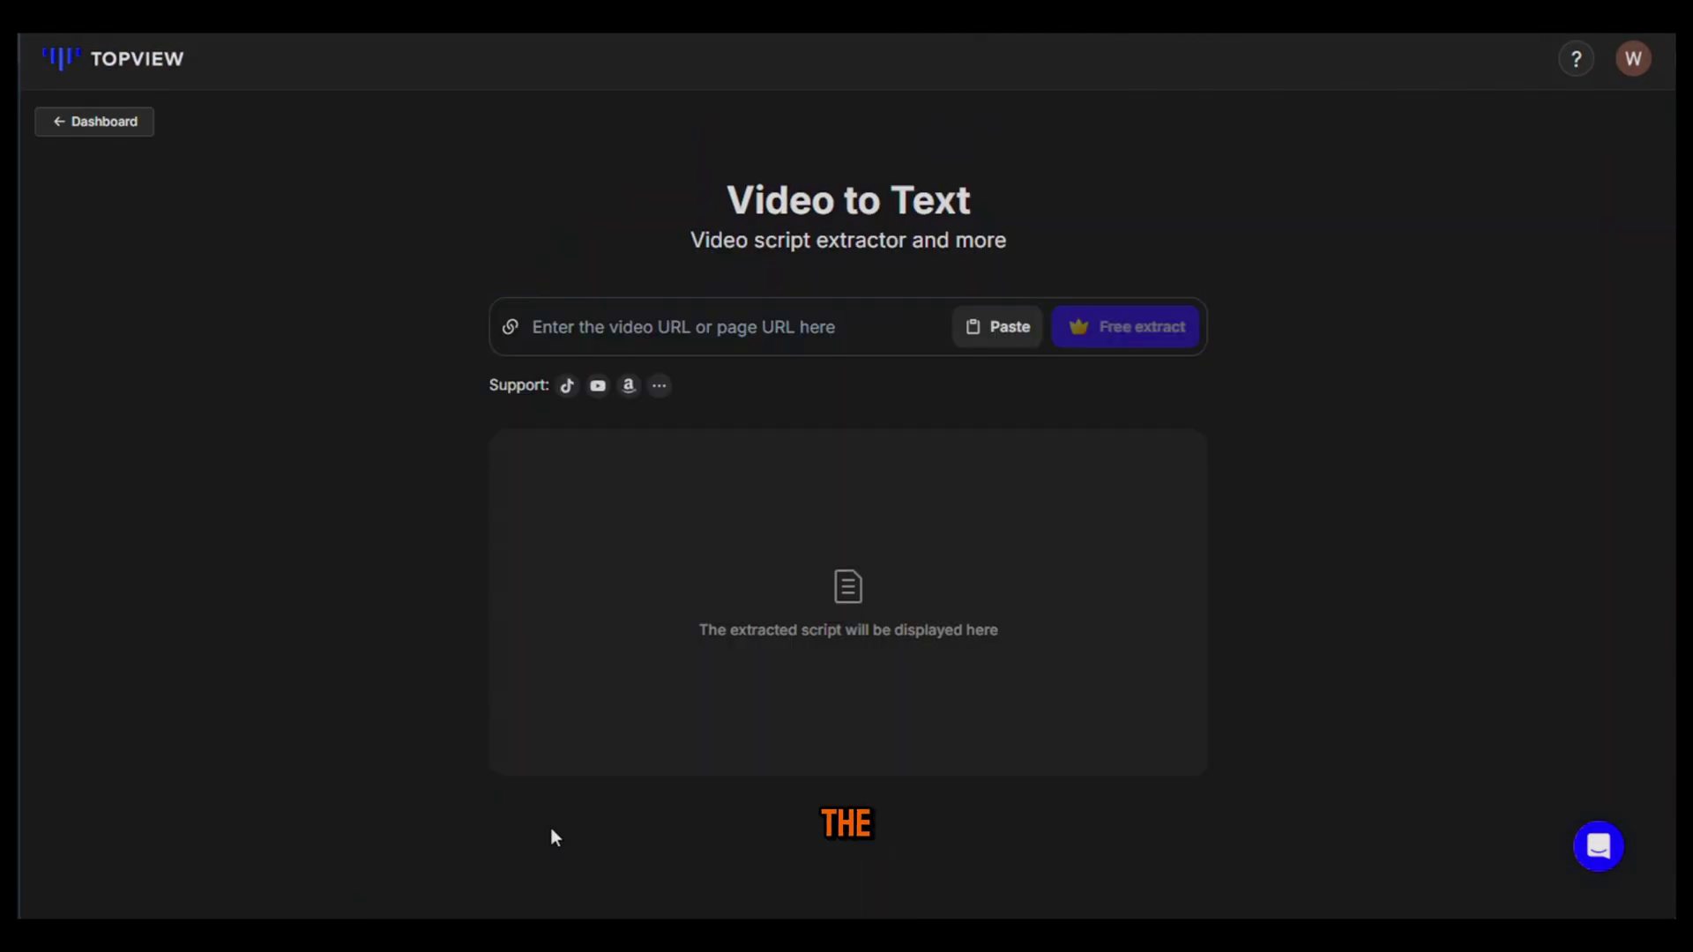
pyautogui.click(873, 345)
pyautogui.click(981, 344)
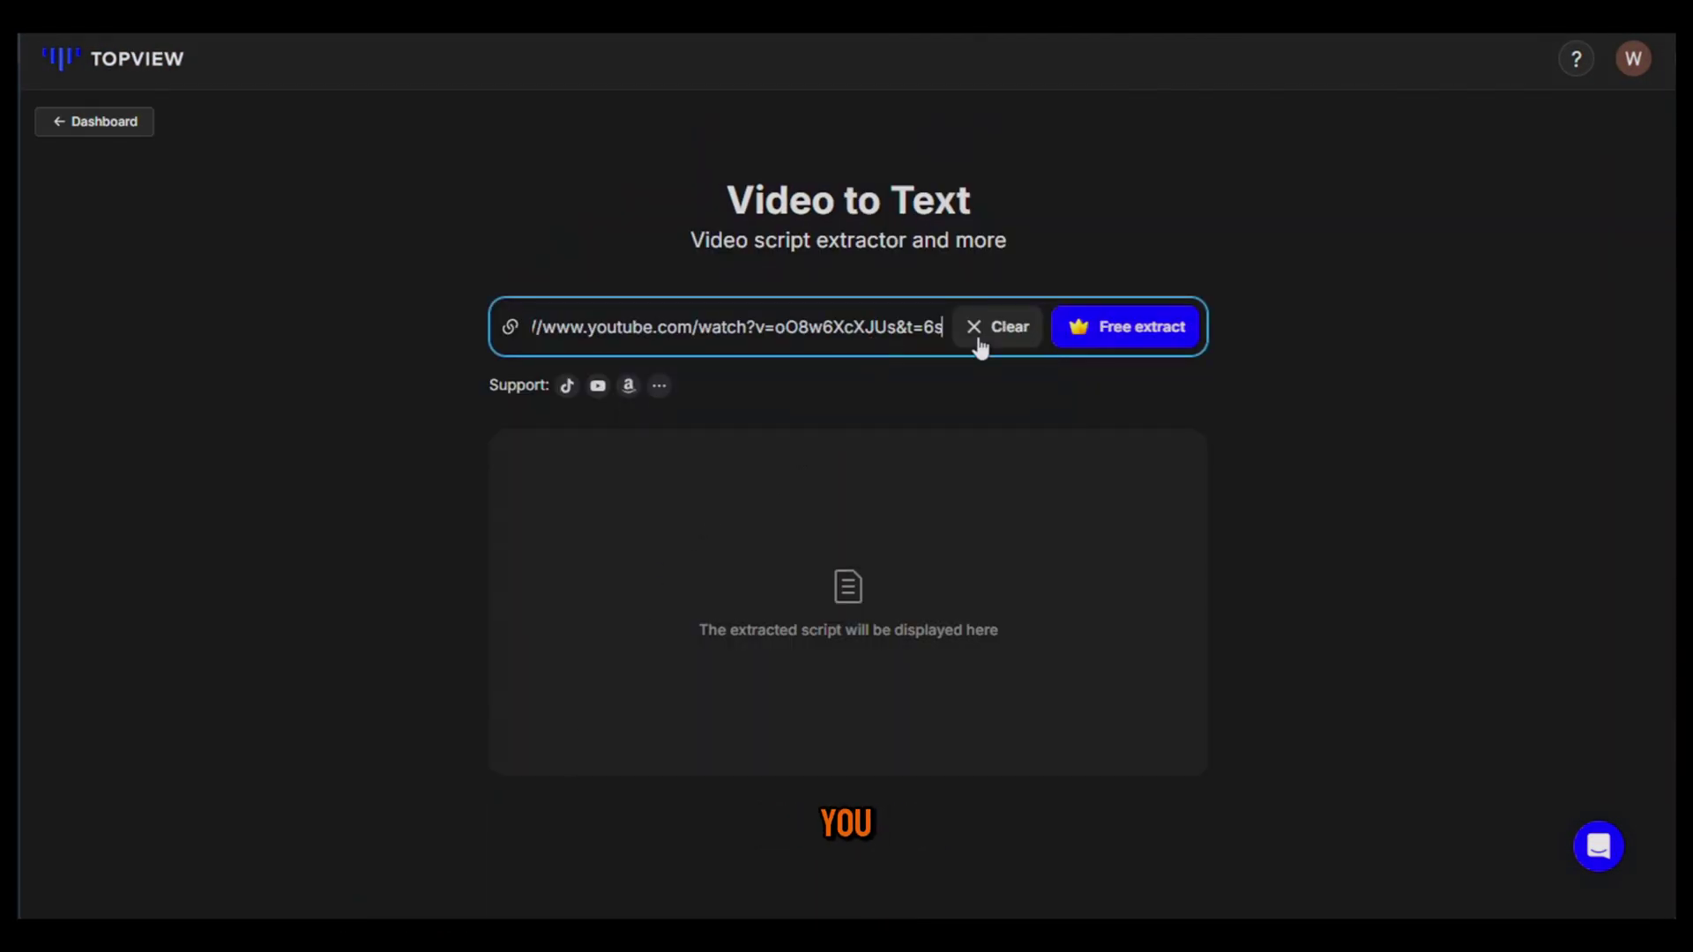
pyautogui.click(1156, 343)
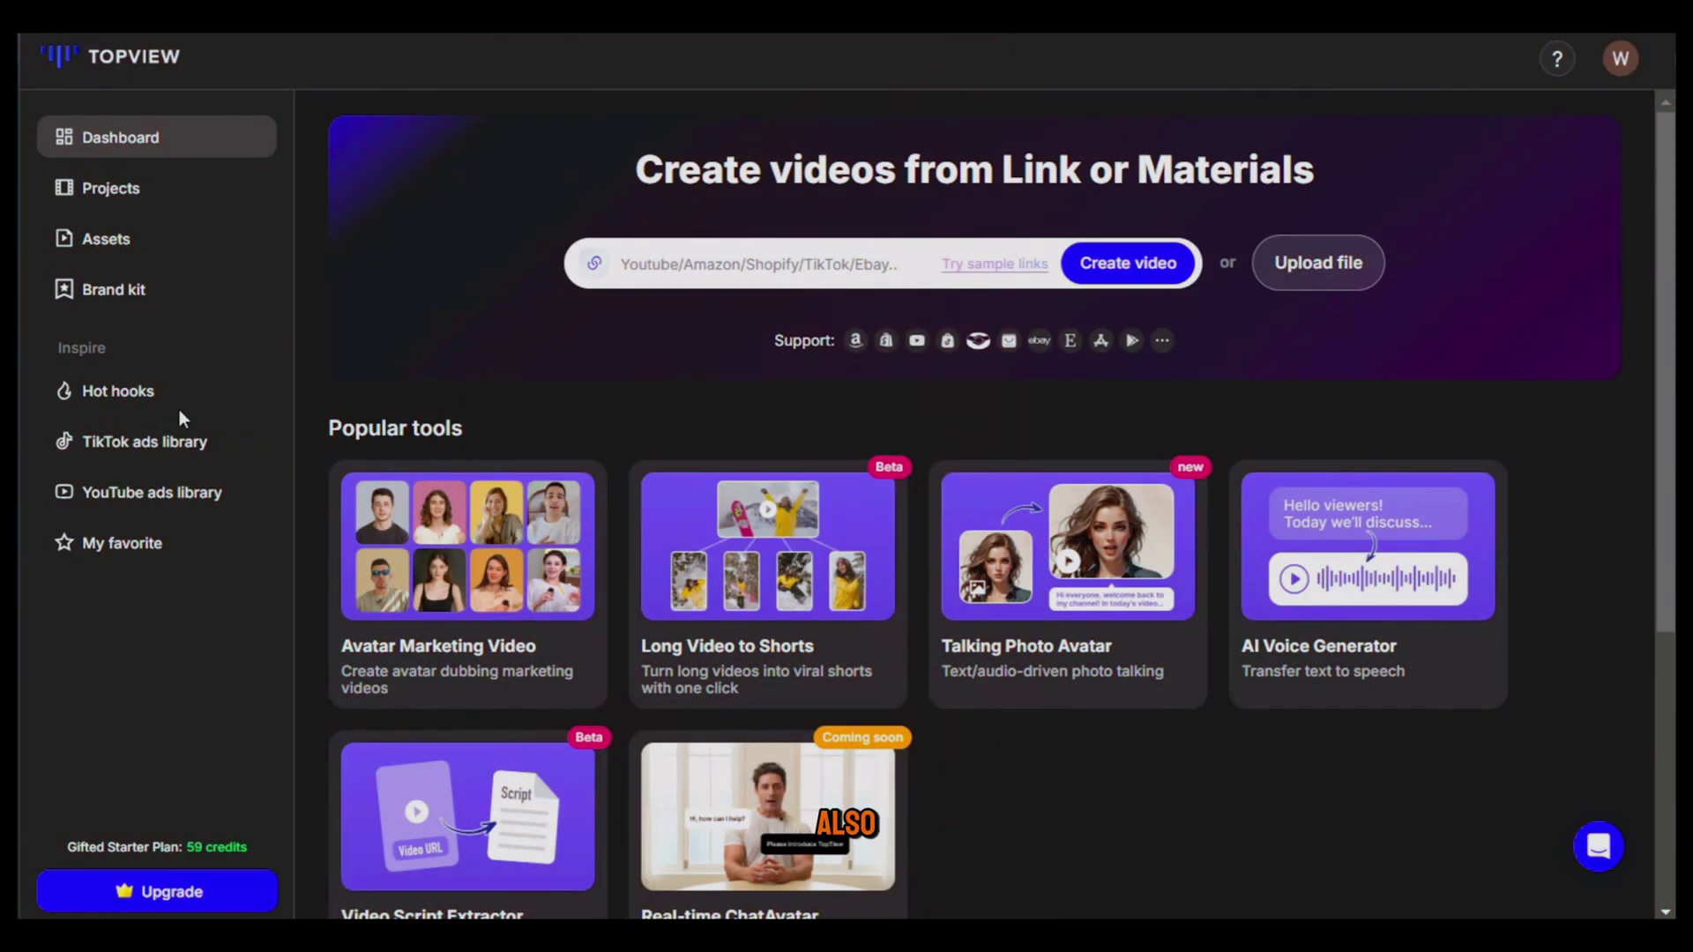
# - Look through the viral TikTok Hot hooks, then open the TikTok ads library
pyautogui.click(172, 398)
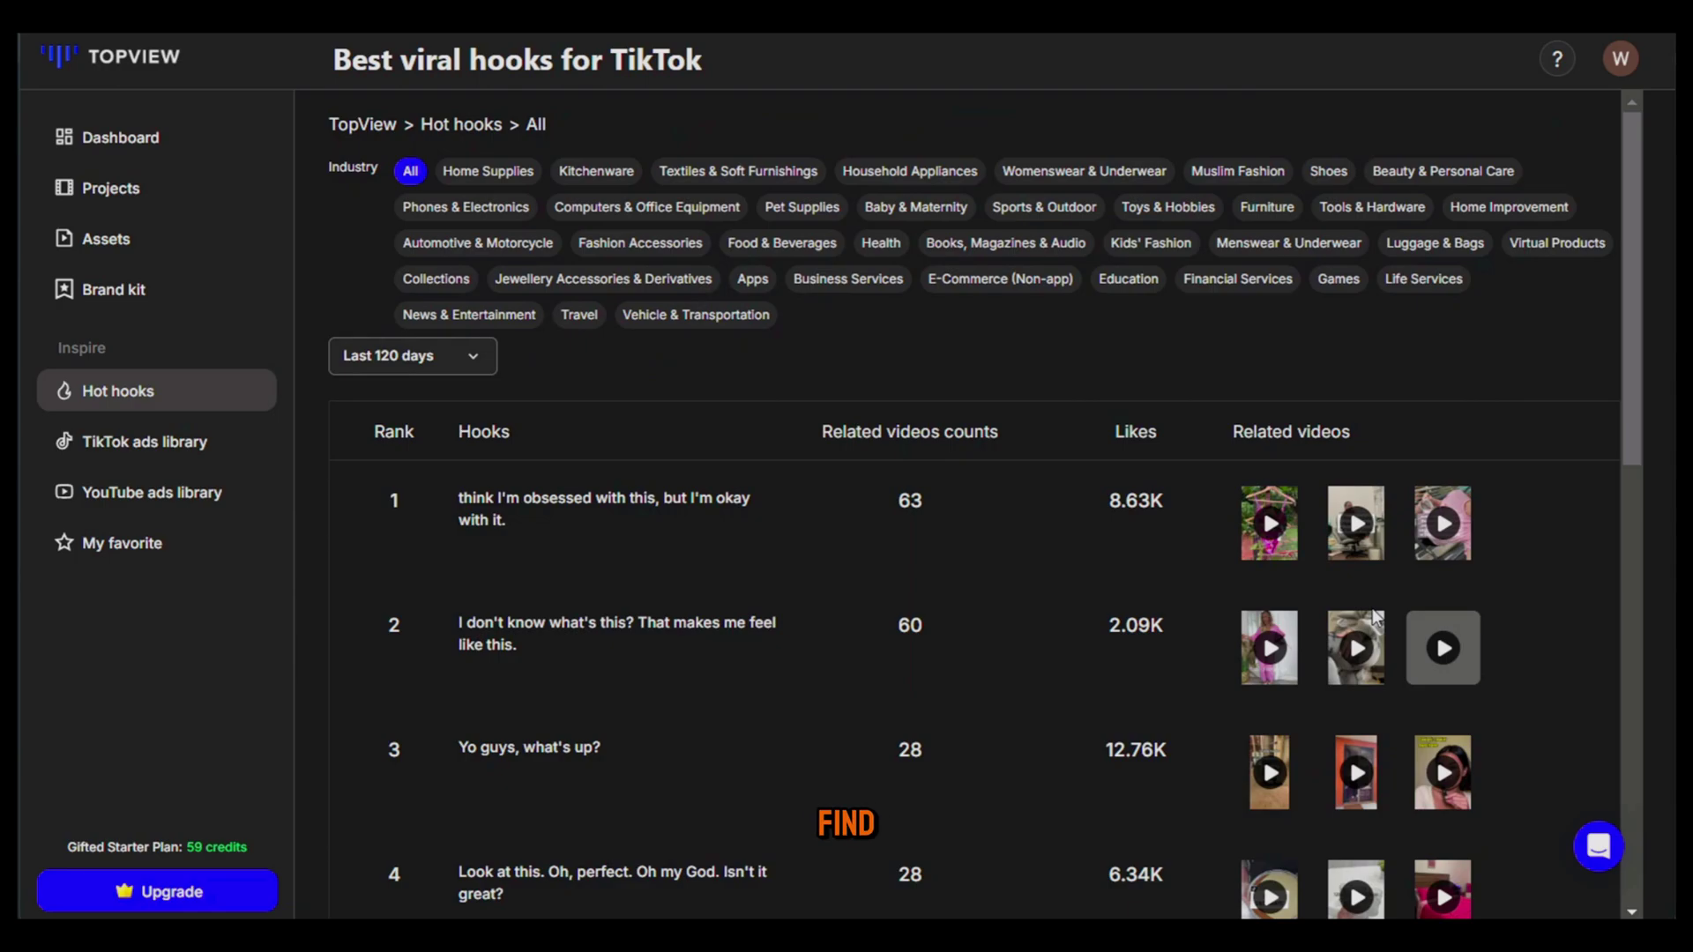
pyautogui.scroll(-10, 1372, 617)
pyautogui.scroll(8, 1372, 617)
pyautogui.scroll(3, 1372, 618)
pyautogui.click(145, 440)
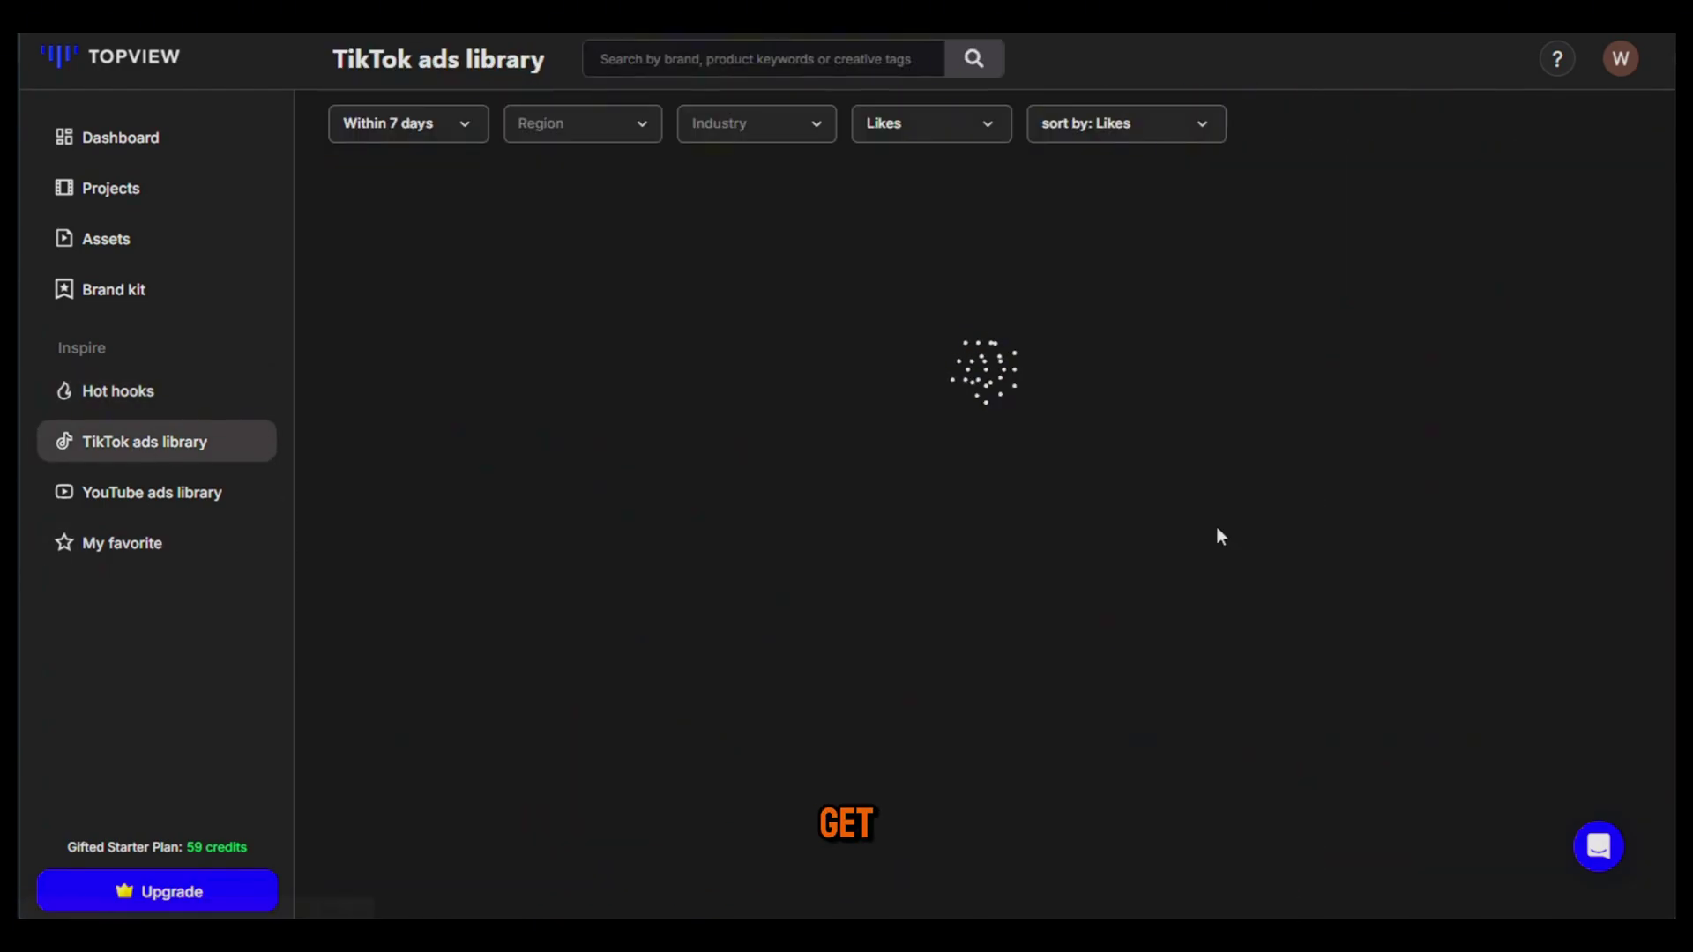